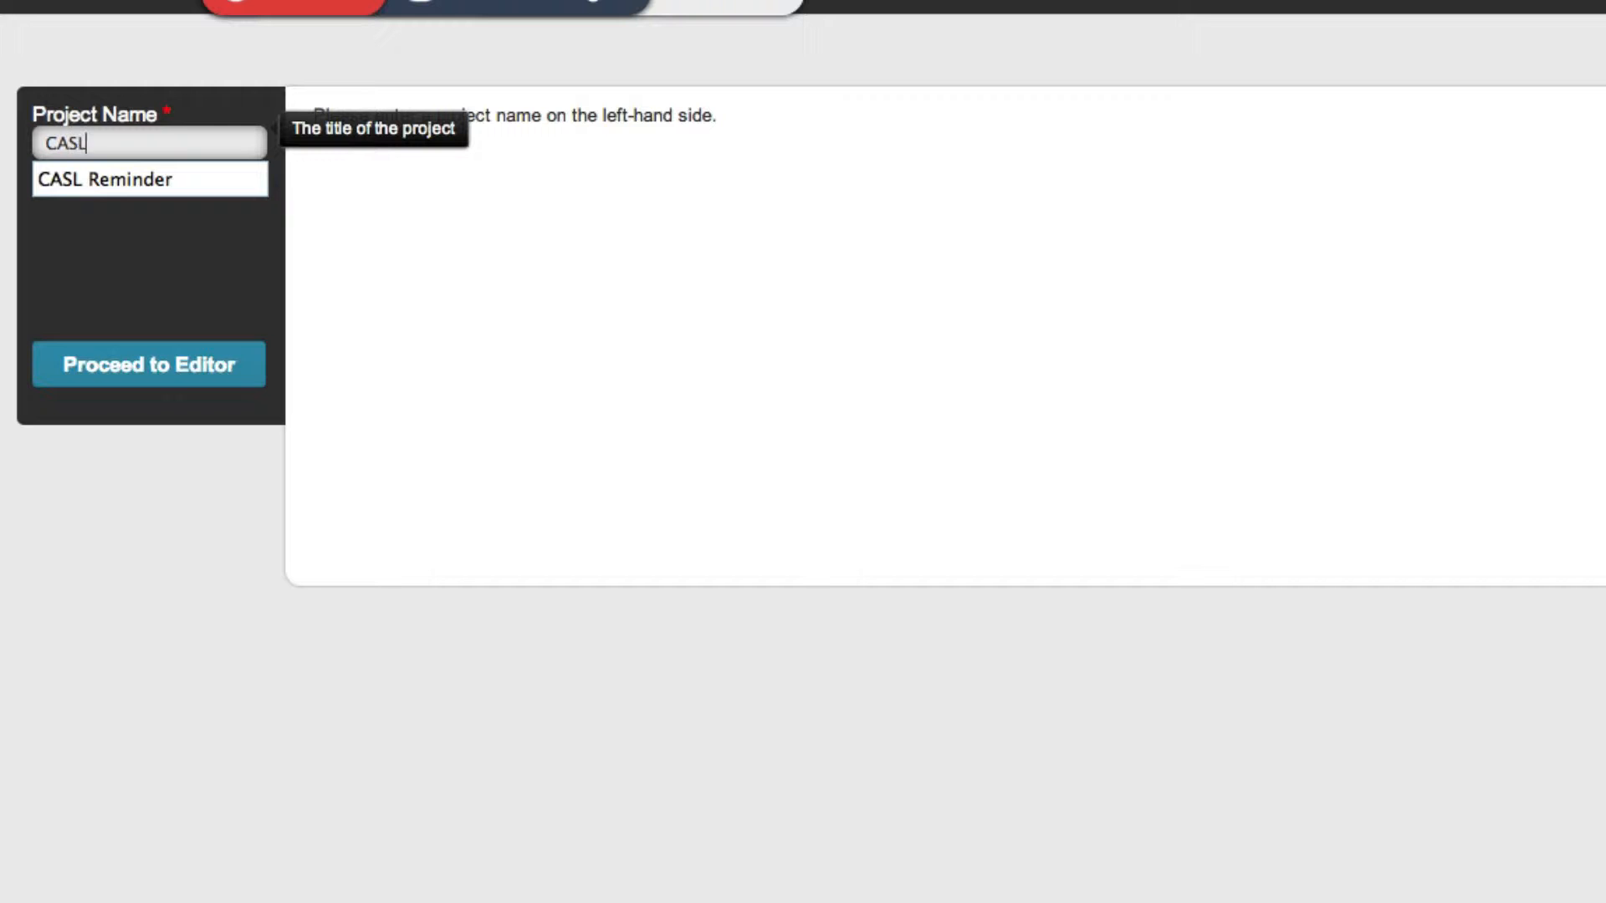
Name the new project "CASL Reminders" and proceed to its editor
type("ers")
left_click(175, 365)
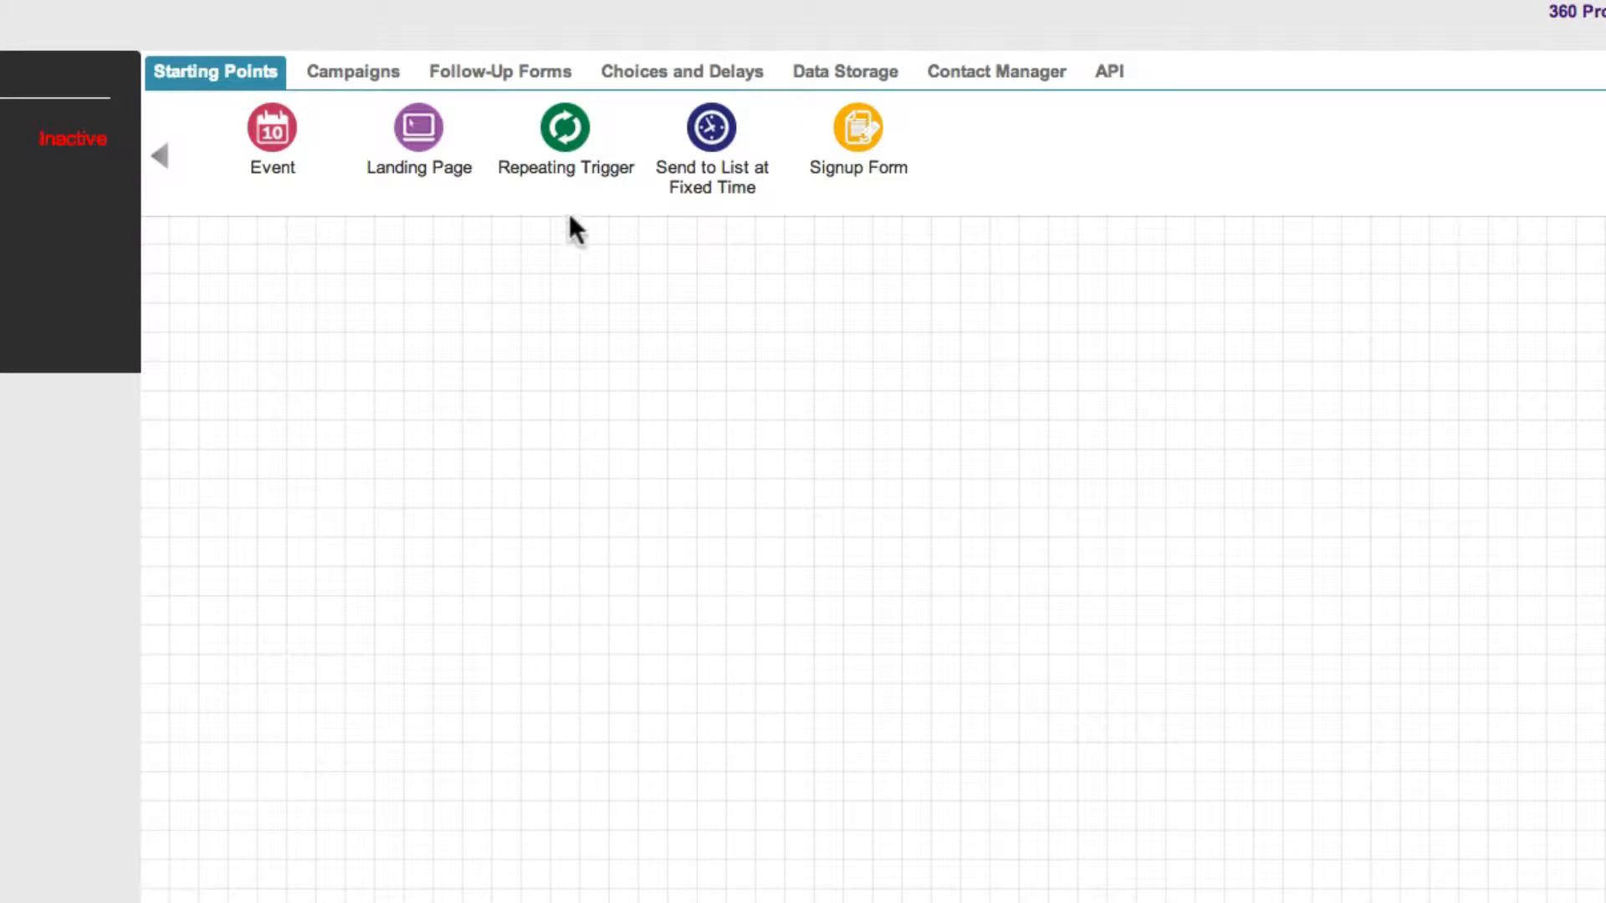
Add a Repeating Trigger named "Trigger" to the left part of the canvas
left_click_drag(570, 134, 438, 435)
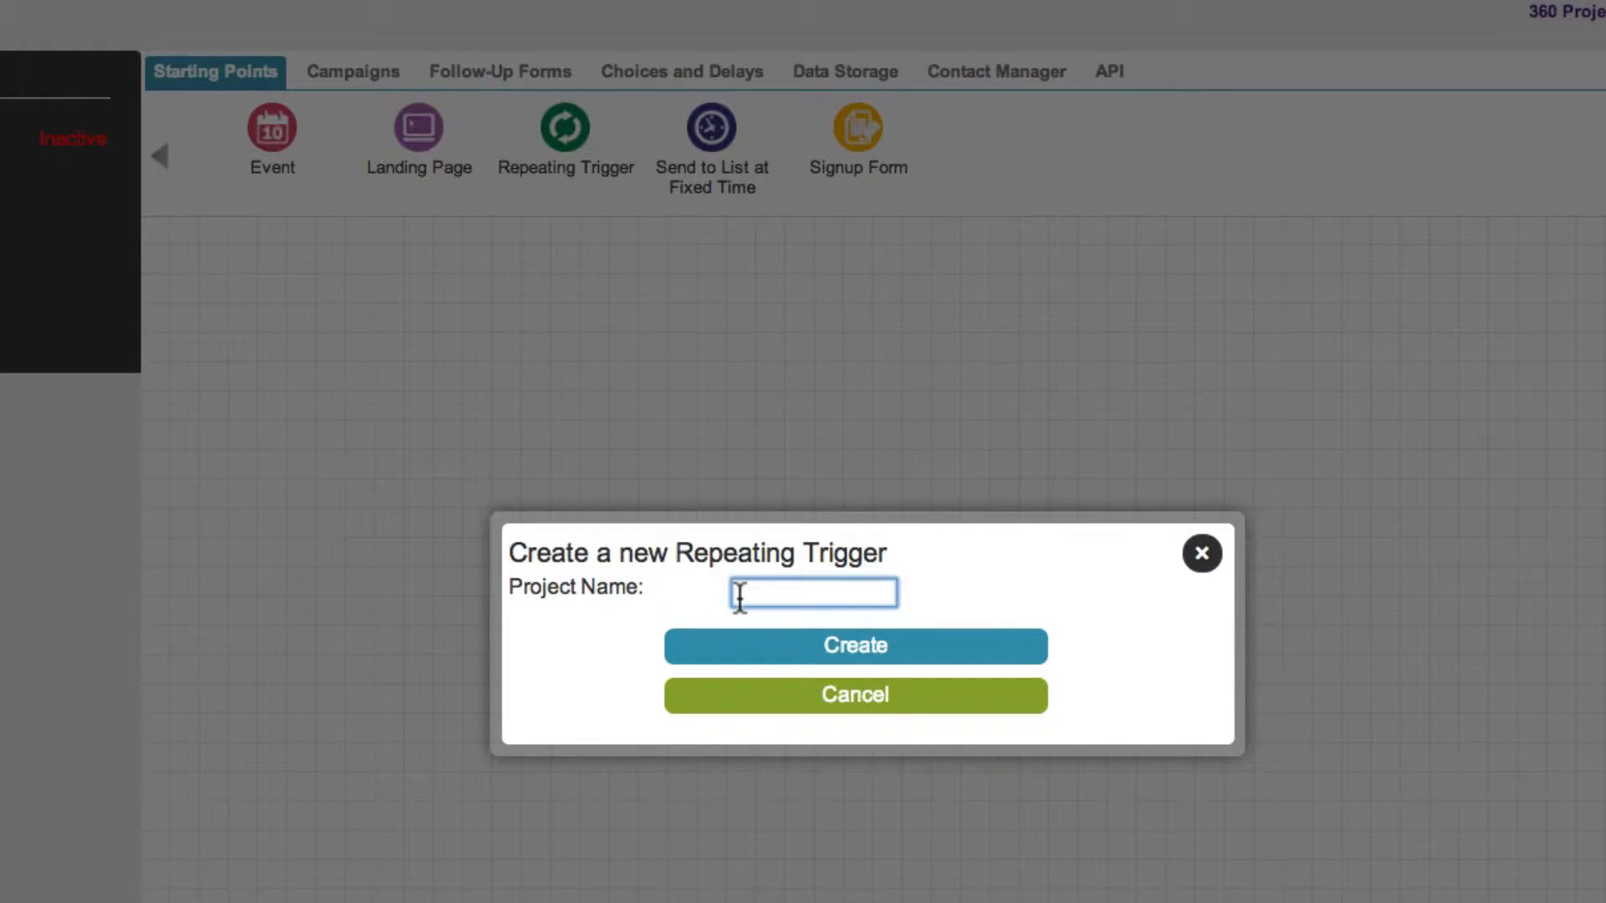
type("Trigger")
left_click(778, 655)
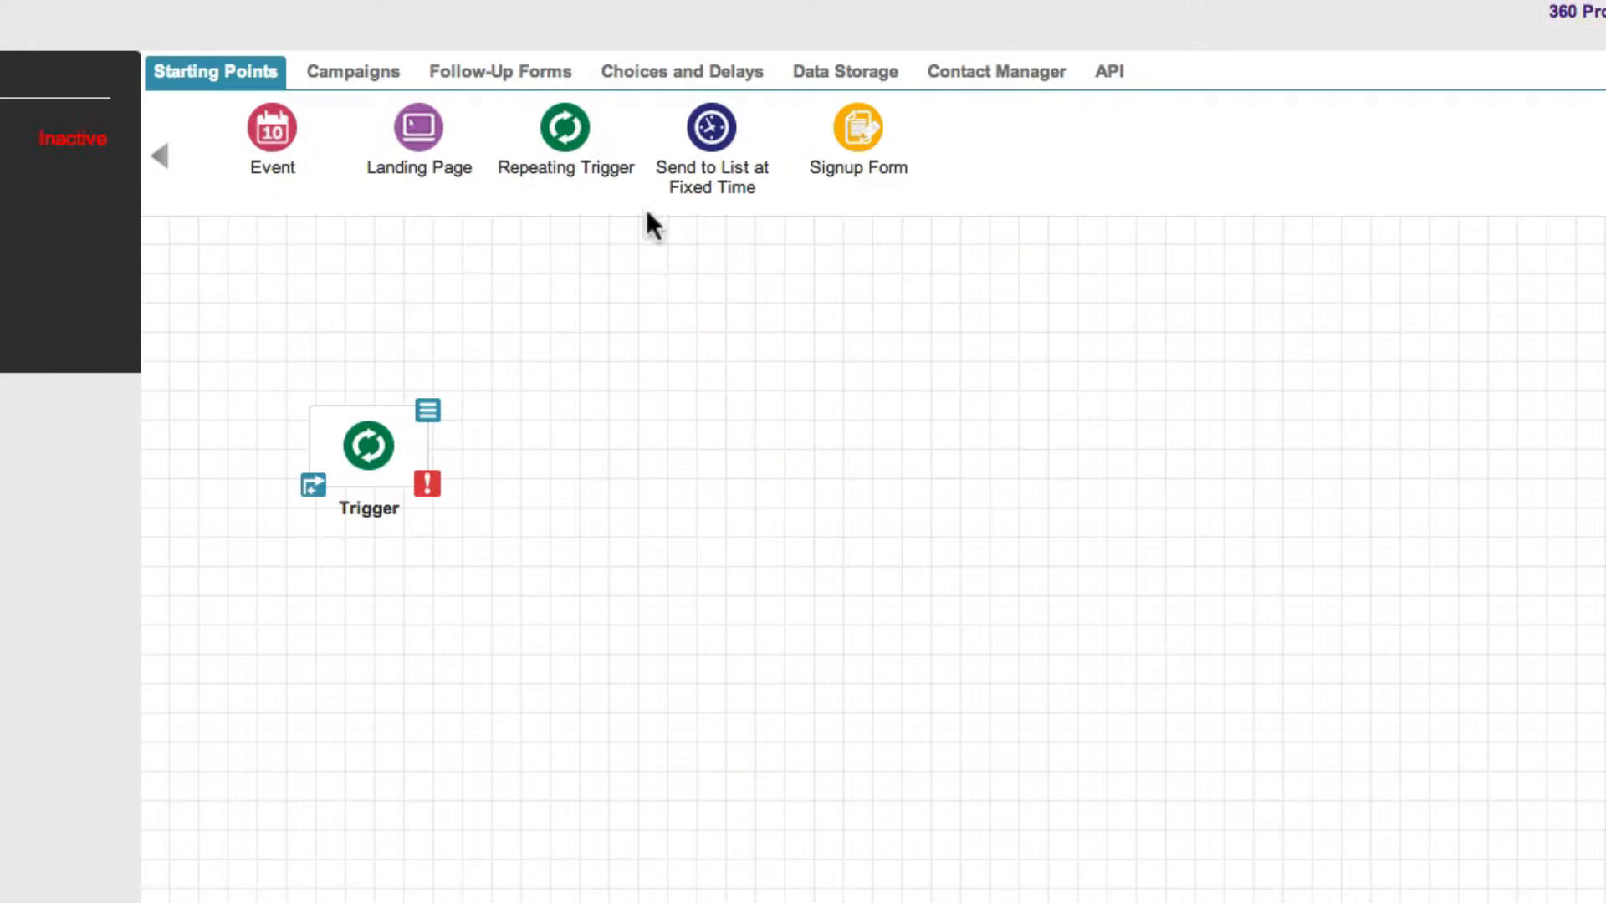
Add a Decision element named "Decision" to the canvas, right of the repeating trigger
left_click(669, 76)
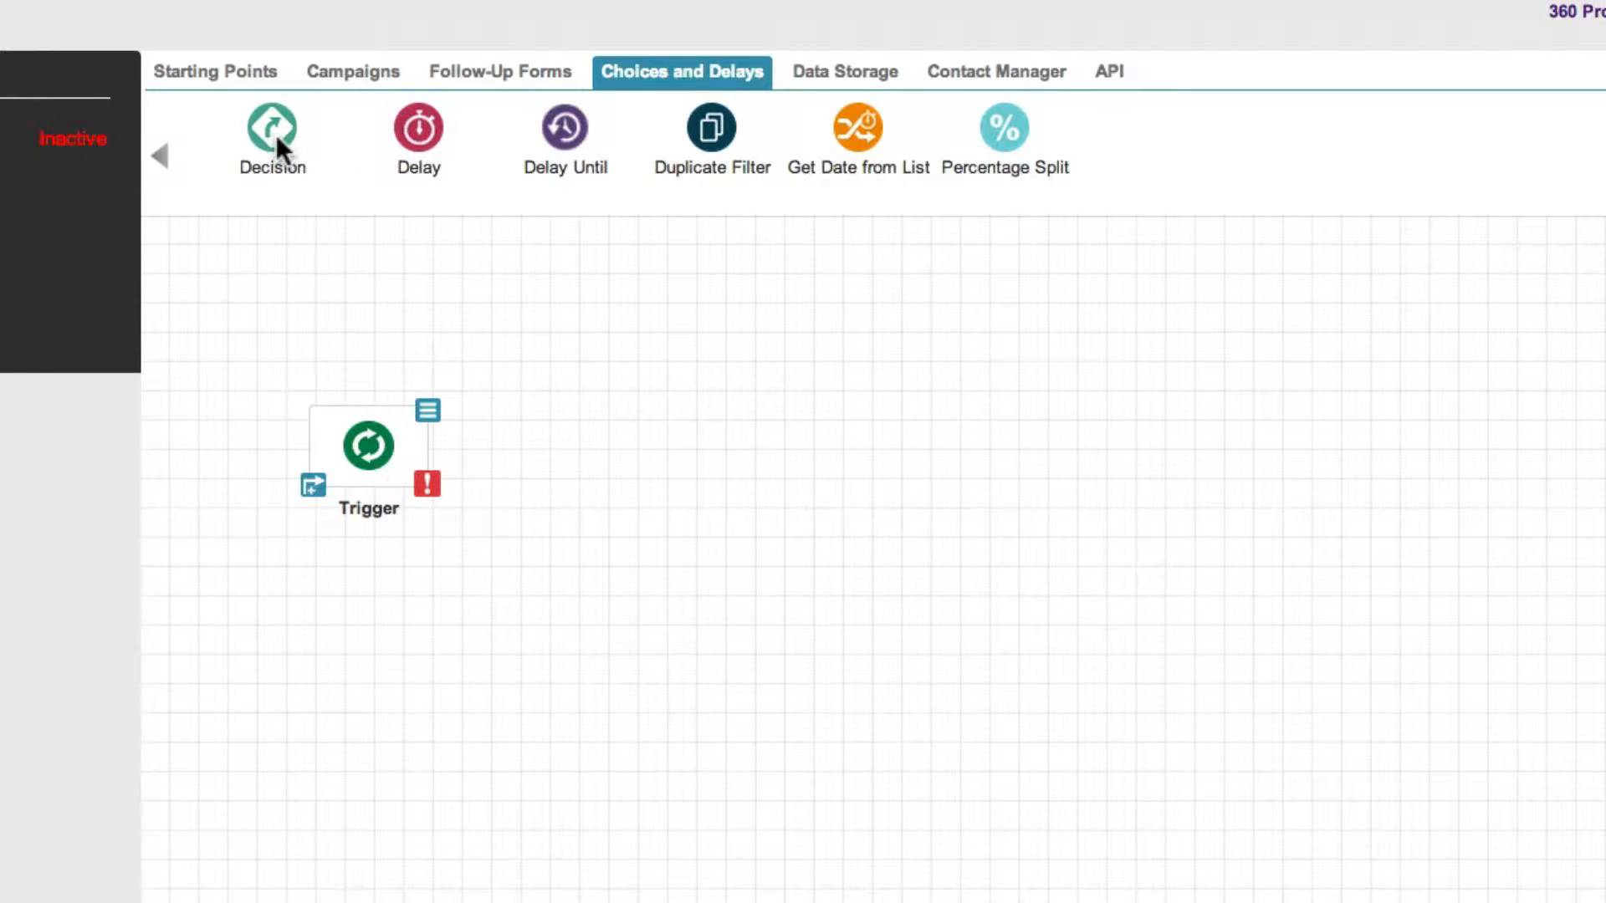
left_click_drag(276, 134, 758, 473)
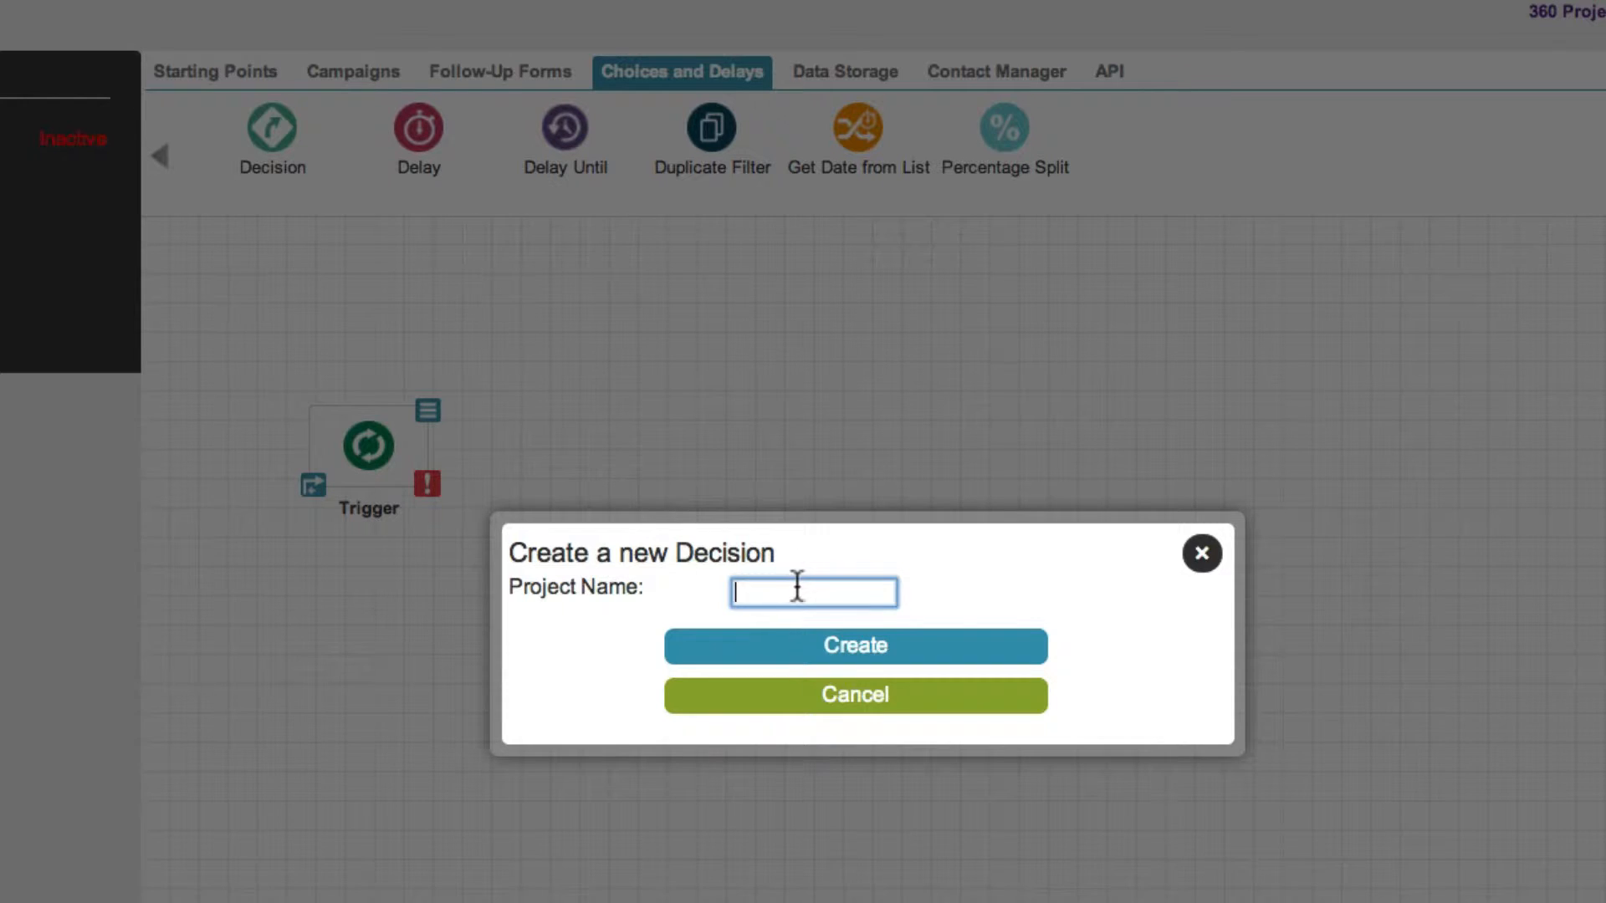
type("Decision")
left_click(786, 648)
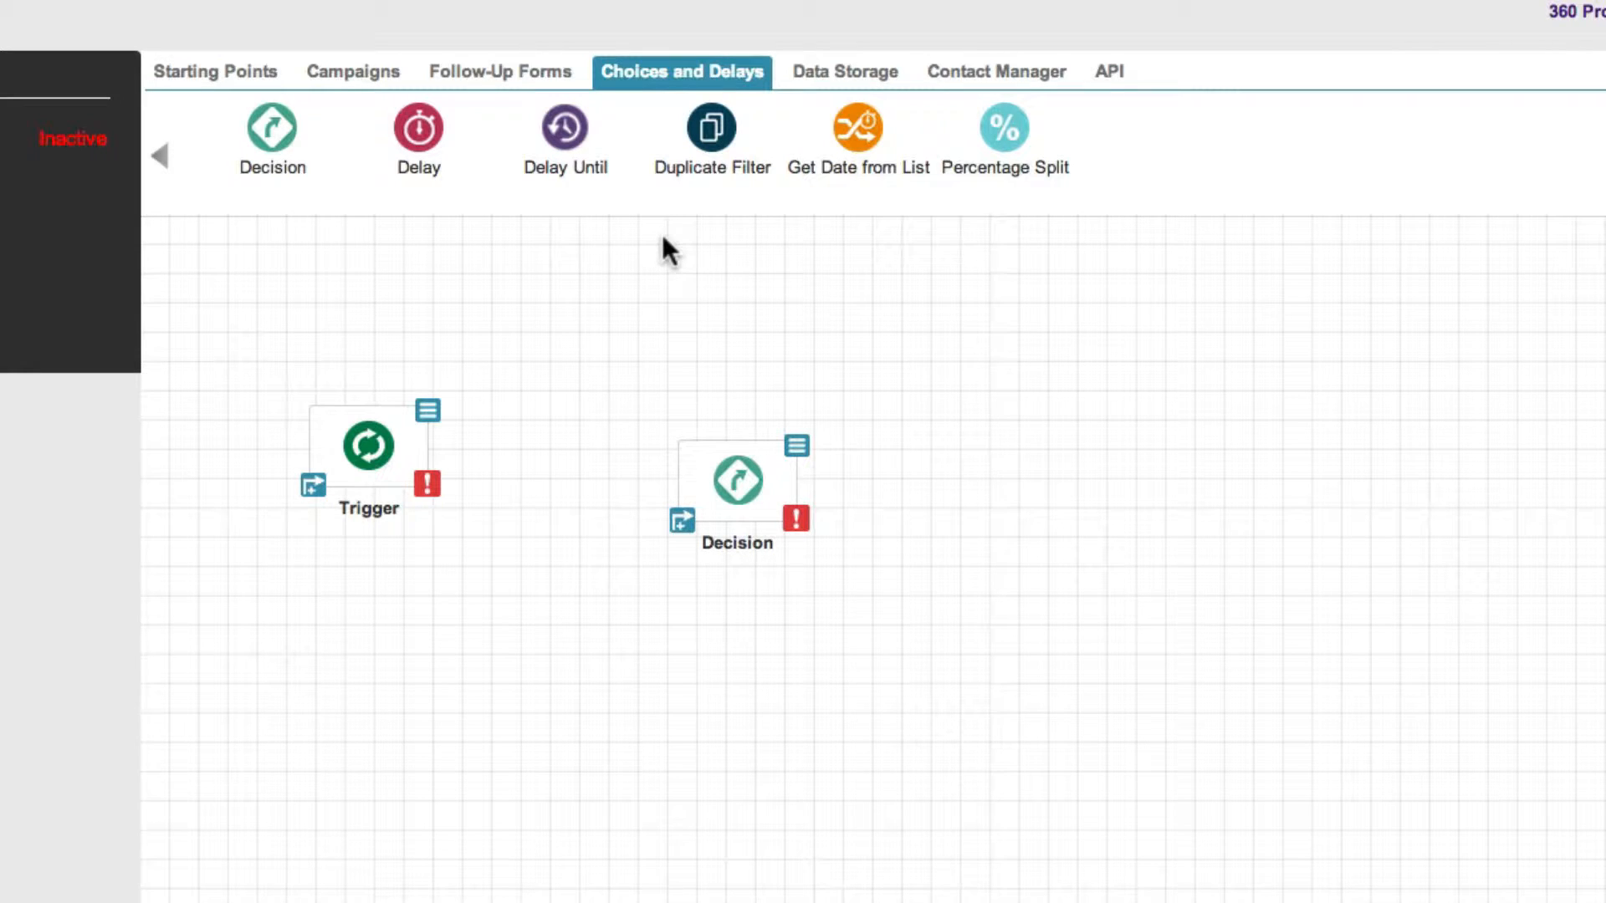
Add an HTML - Simple Email Campaign named "Consent email" to the canvas, right of the Decision element
left_click(372, 74)
left_click_drag(416, 133, 1191, 467)
type("Co")
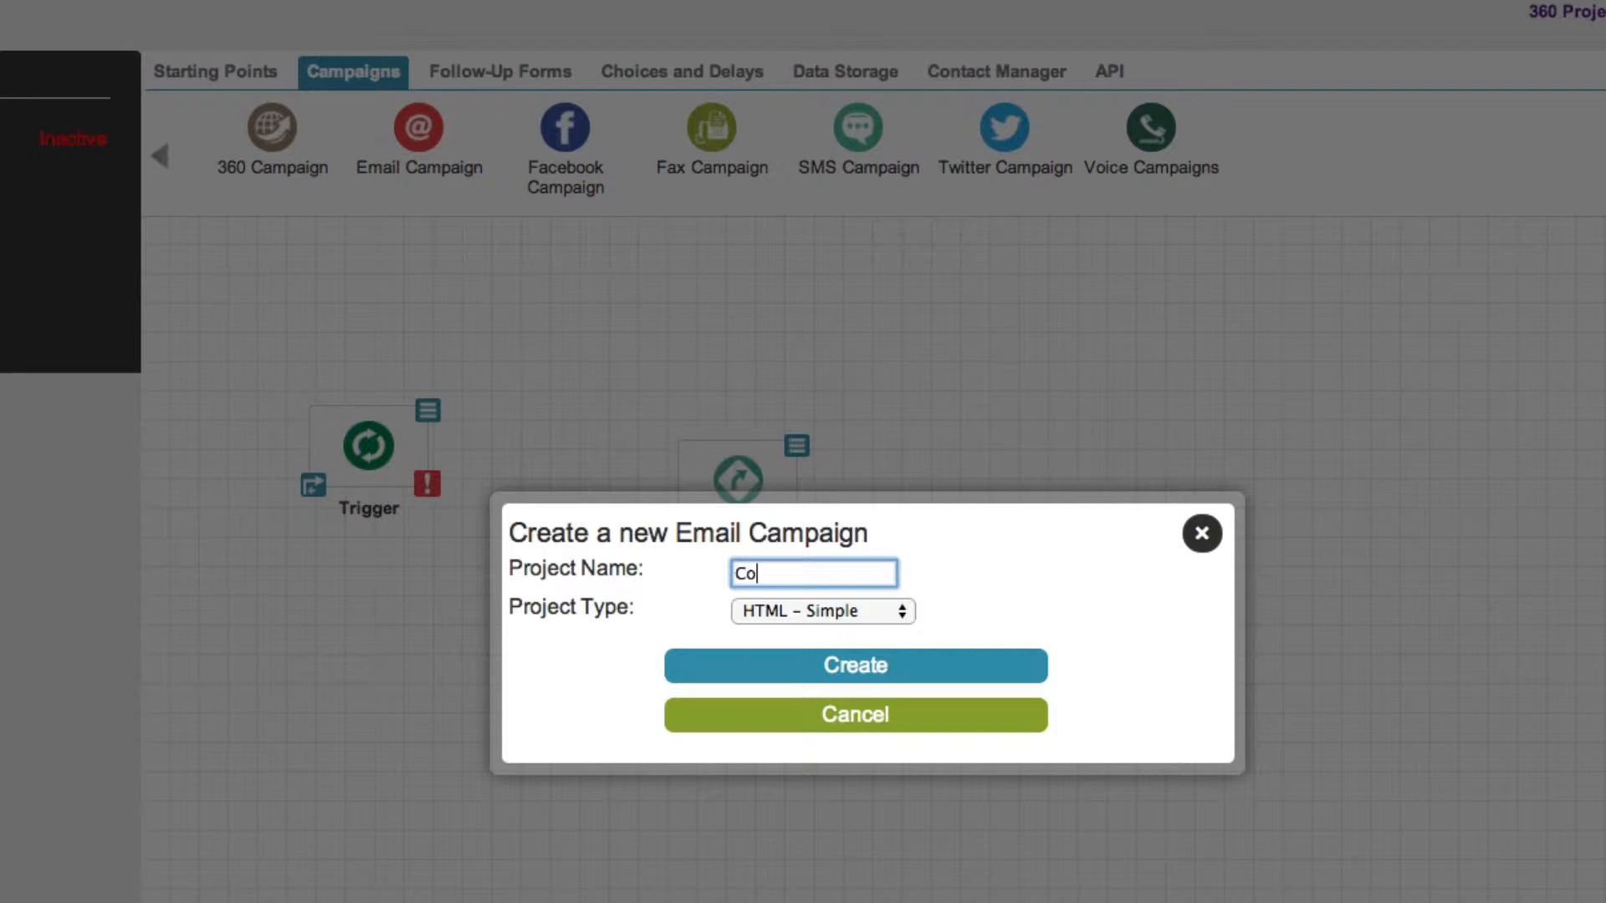
type("nsent email")
left_click(1022, 666)
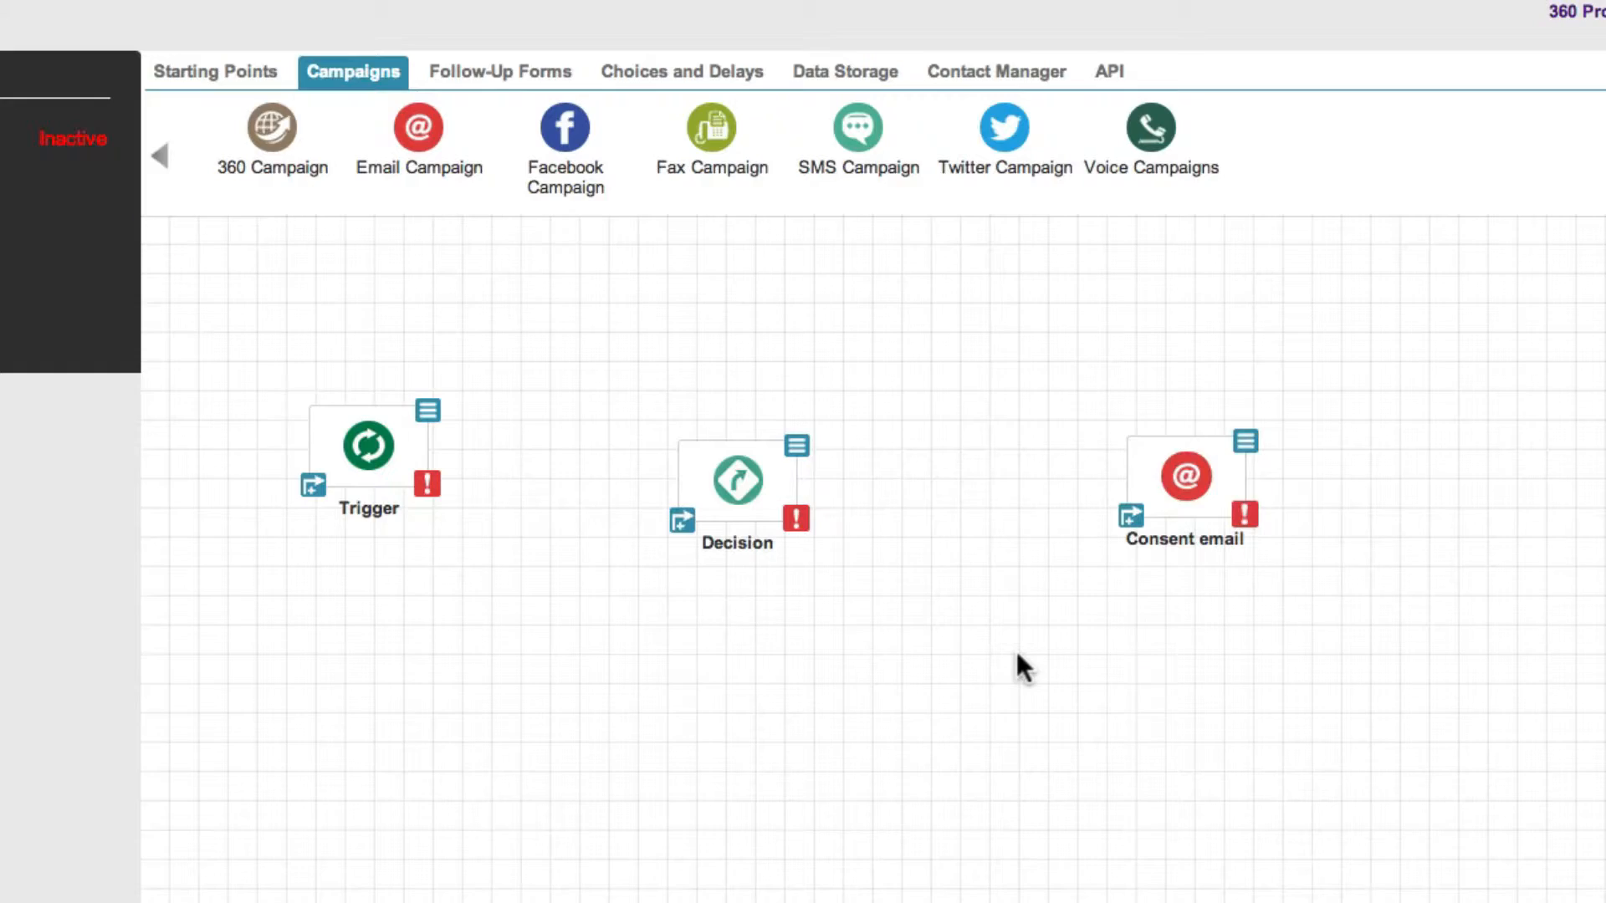
Connect Trigger to Decision and Decision to Consent email, with Decision spaced evenly between the other two elements
left_click_drag(803, 502, 842, 471)
left_click_drag(316, 495, 750, 472)
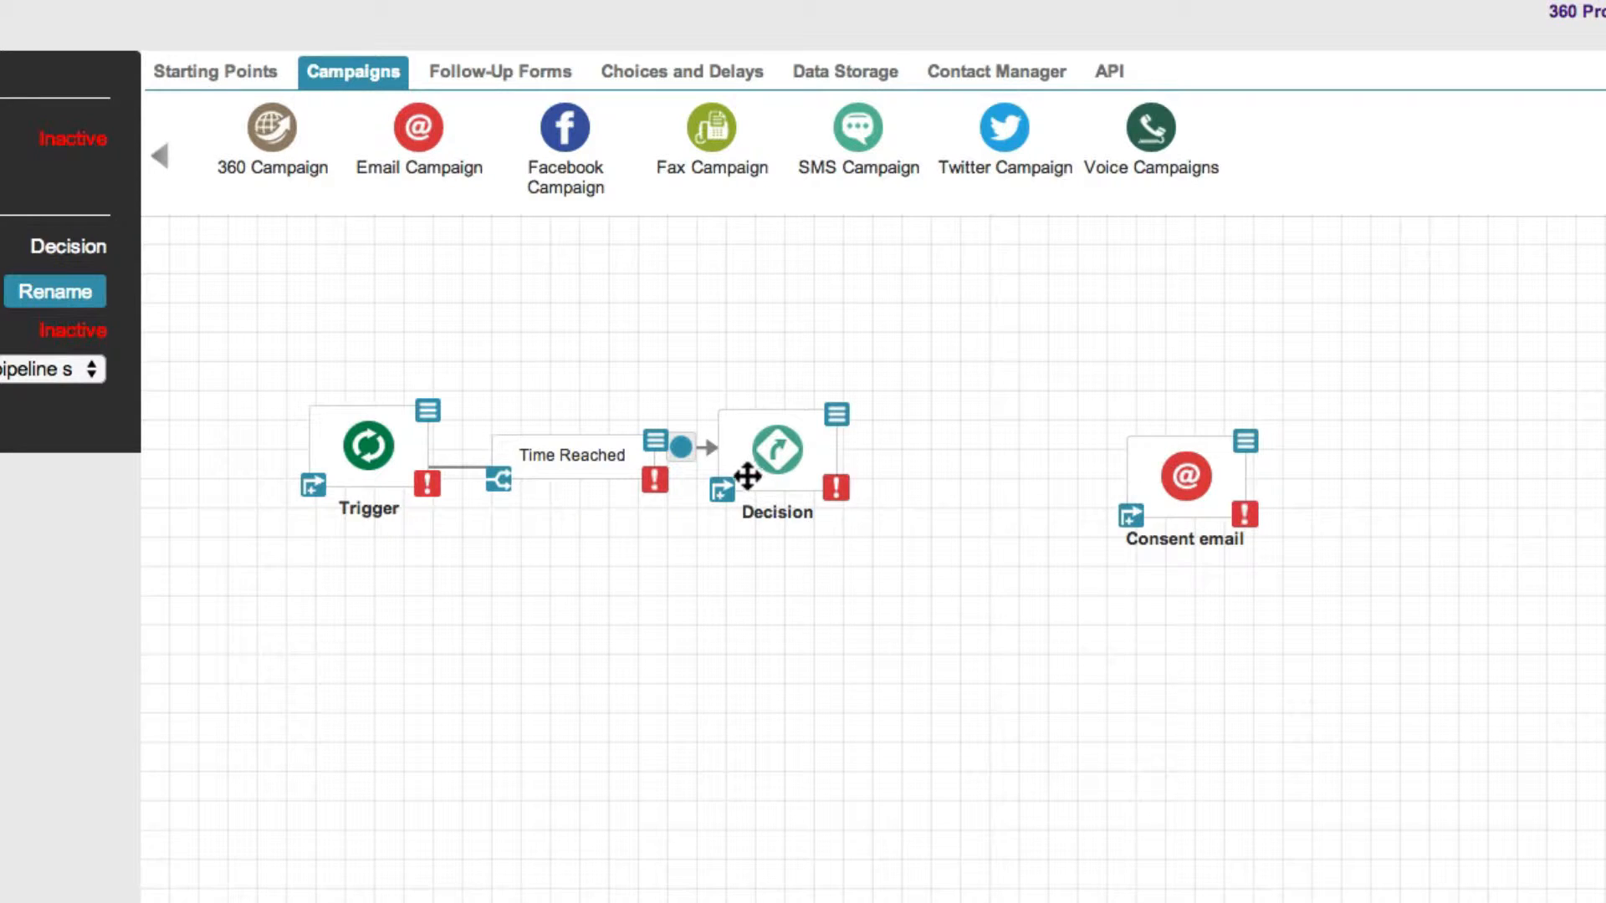
left_click_drag(726, 492, 1150, 475)
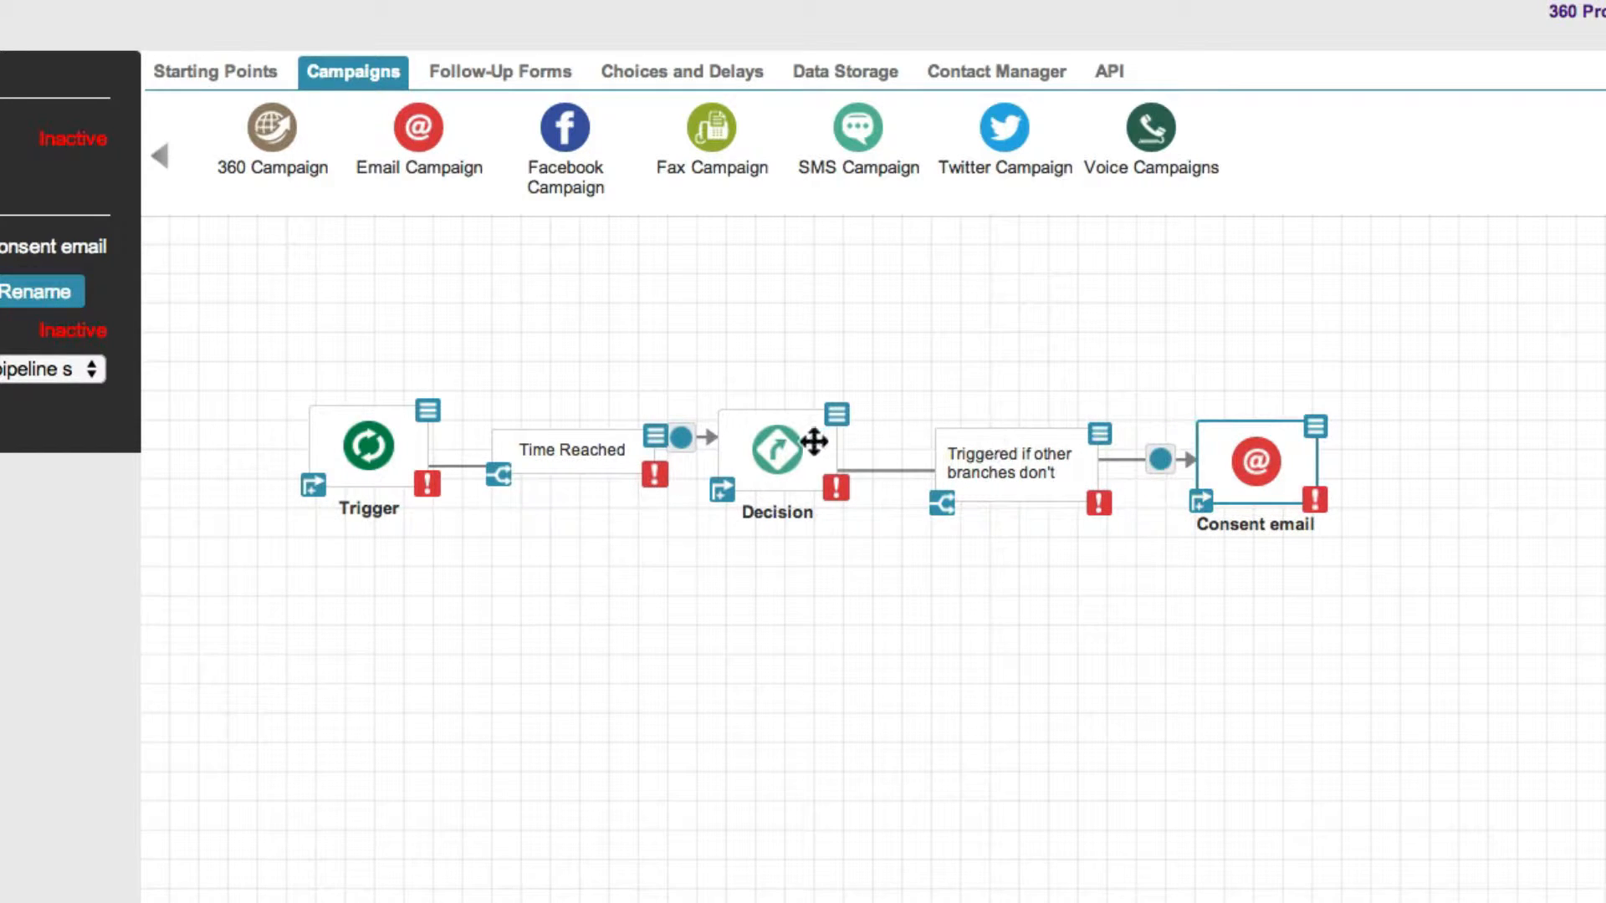
left_click_drag(817, 443, 861, 437)
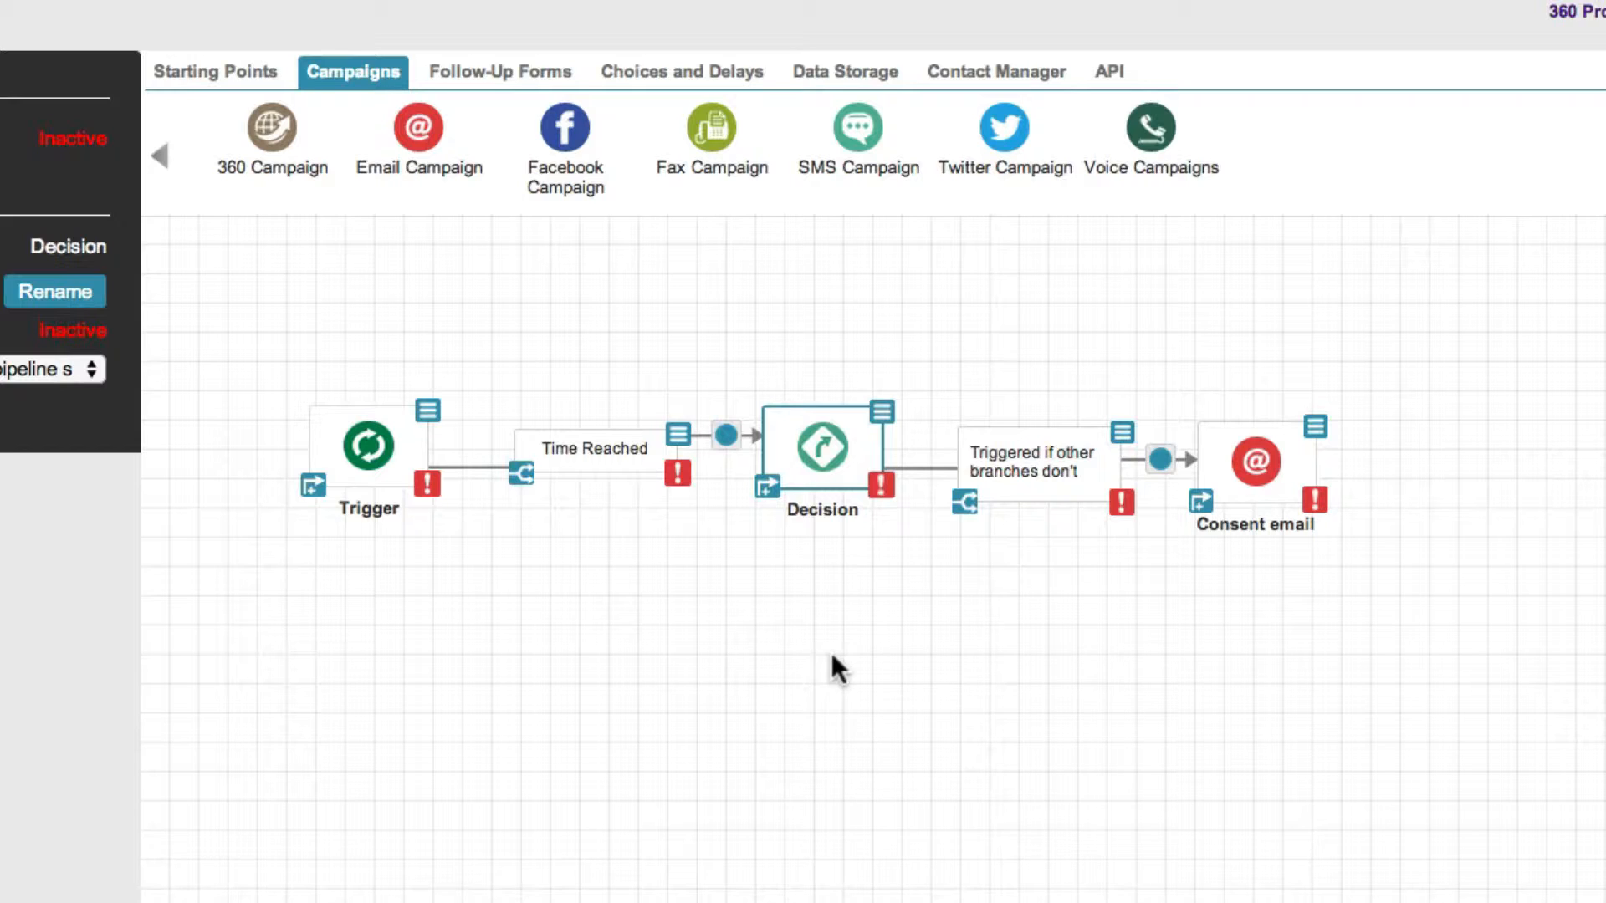
left_click(415, 441)
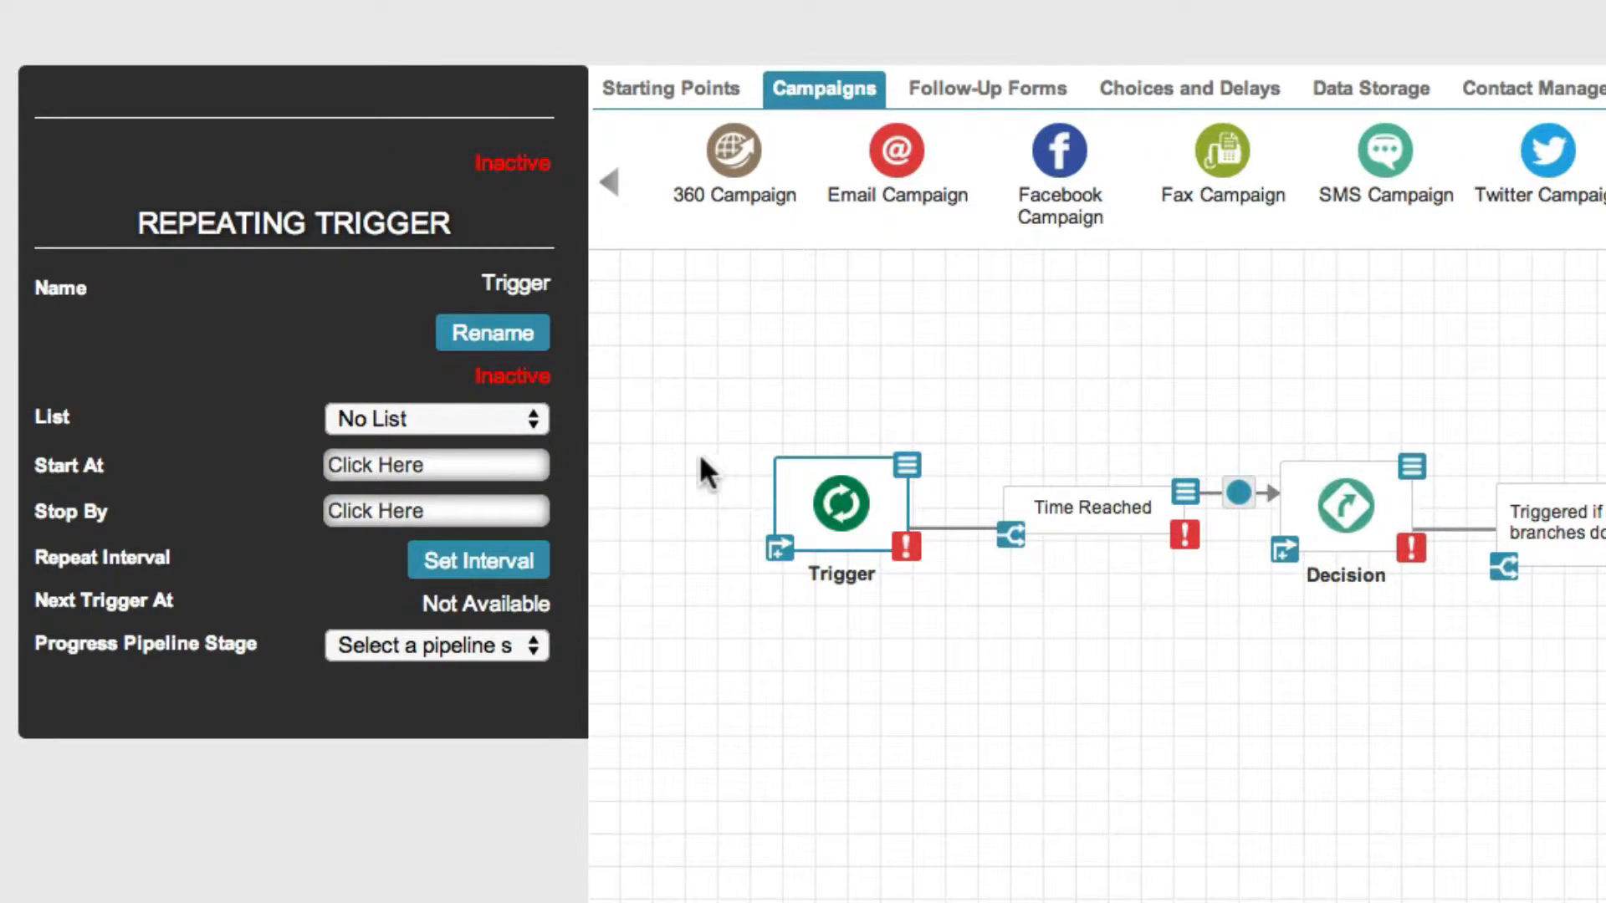
left_click(532, 423)
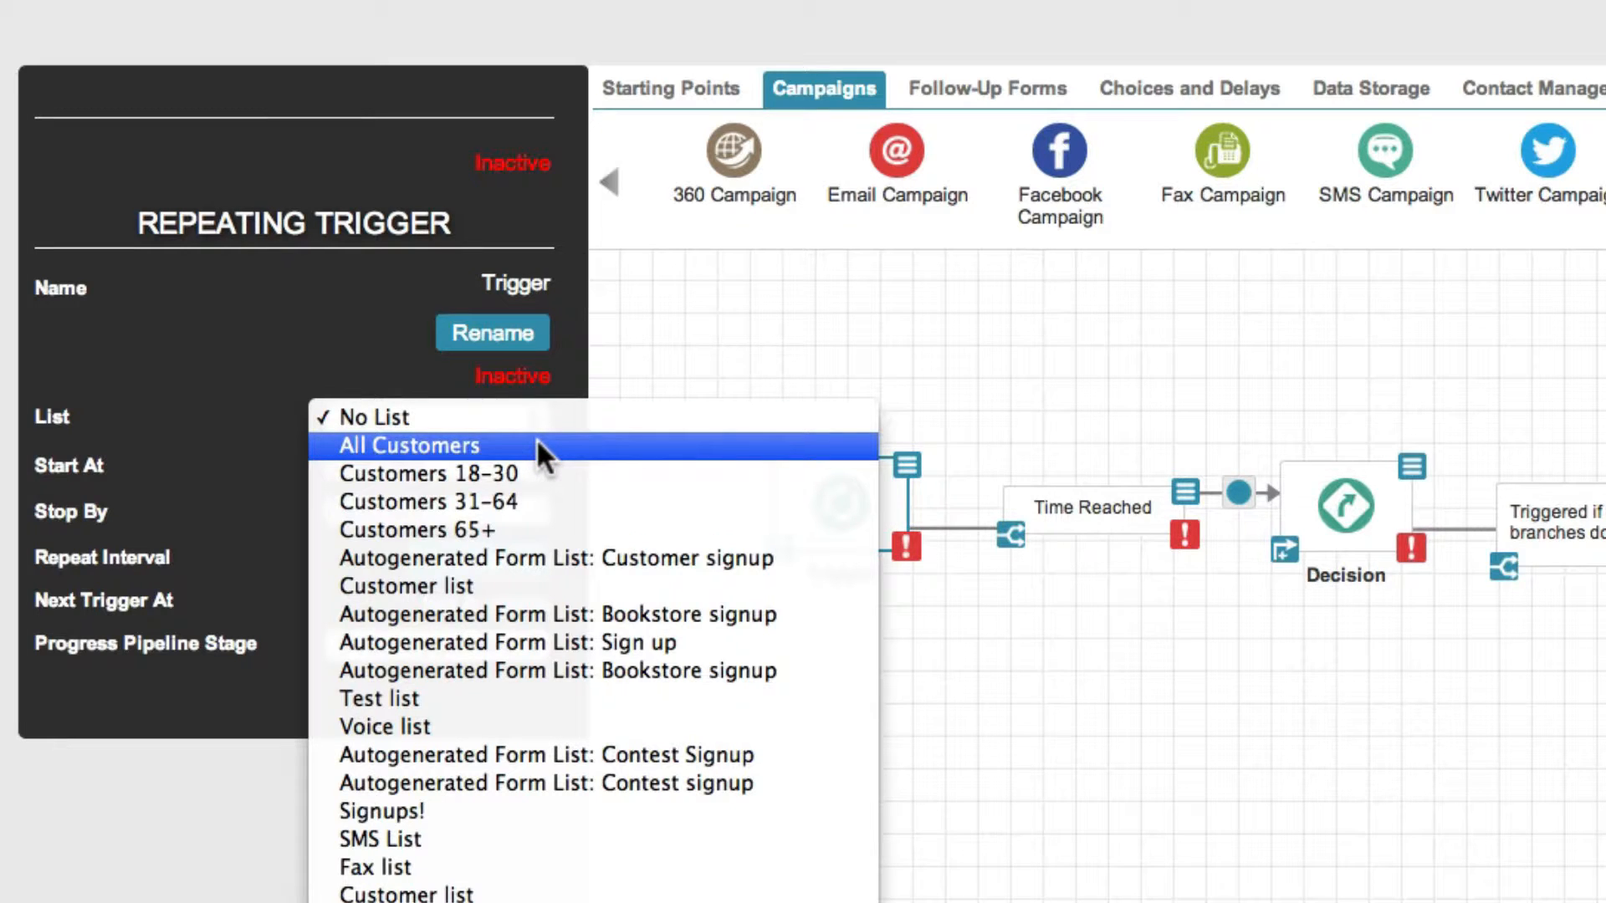
left_click(535, 445)
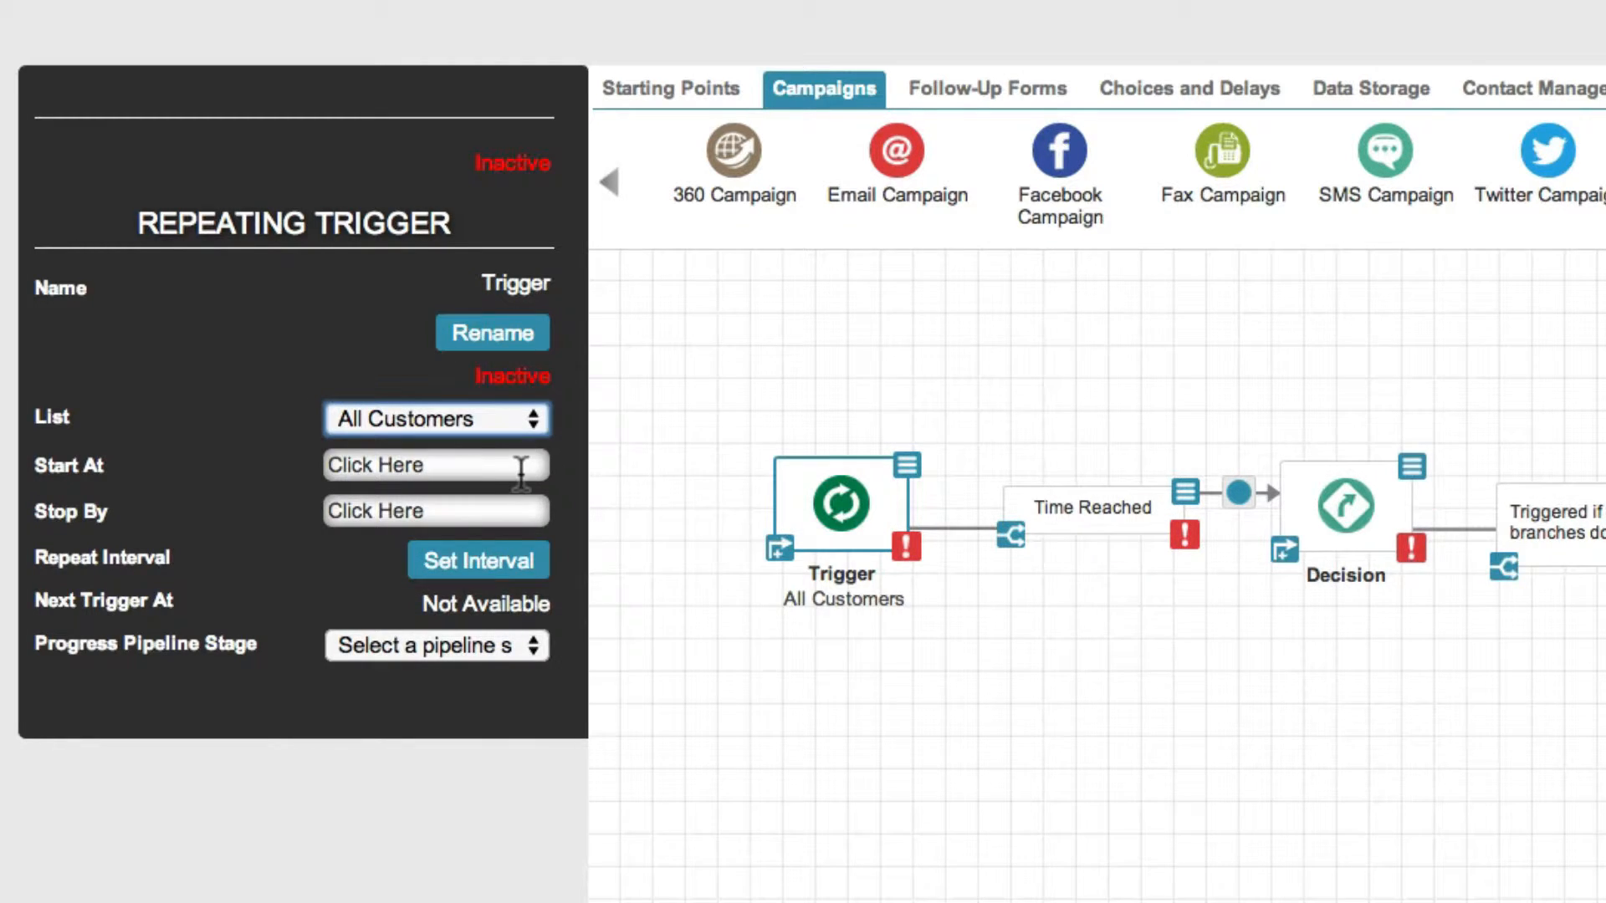
left_click(520, 465)
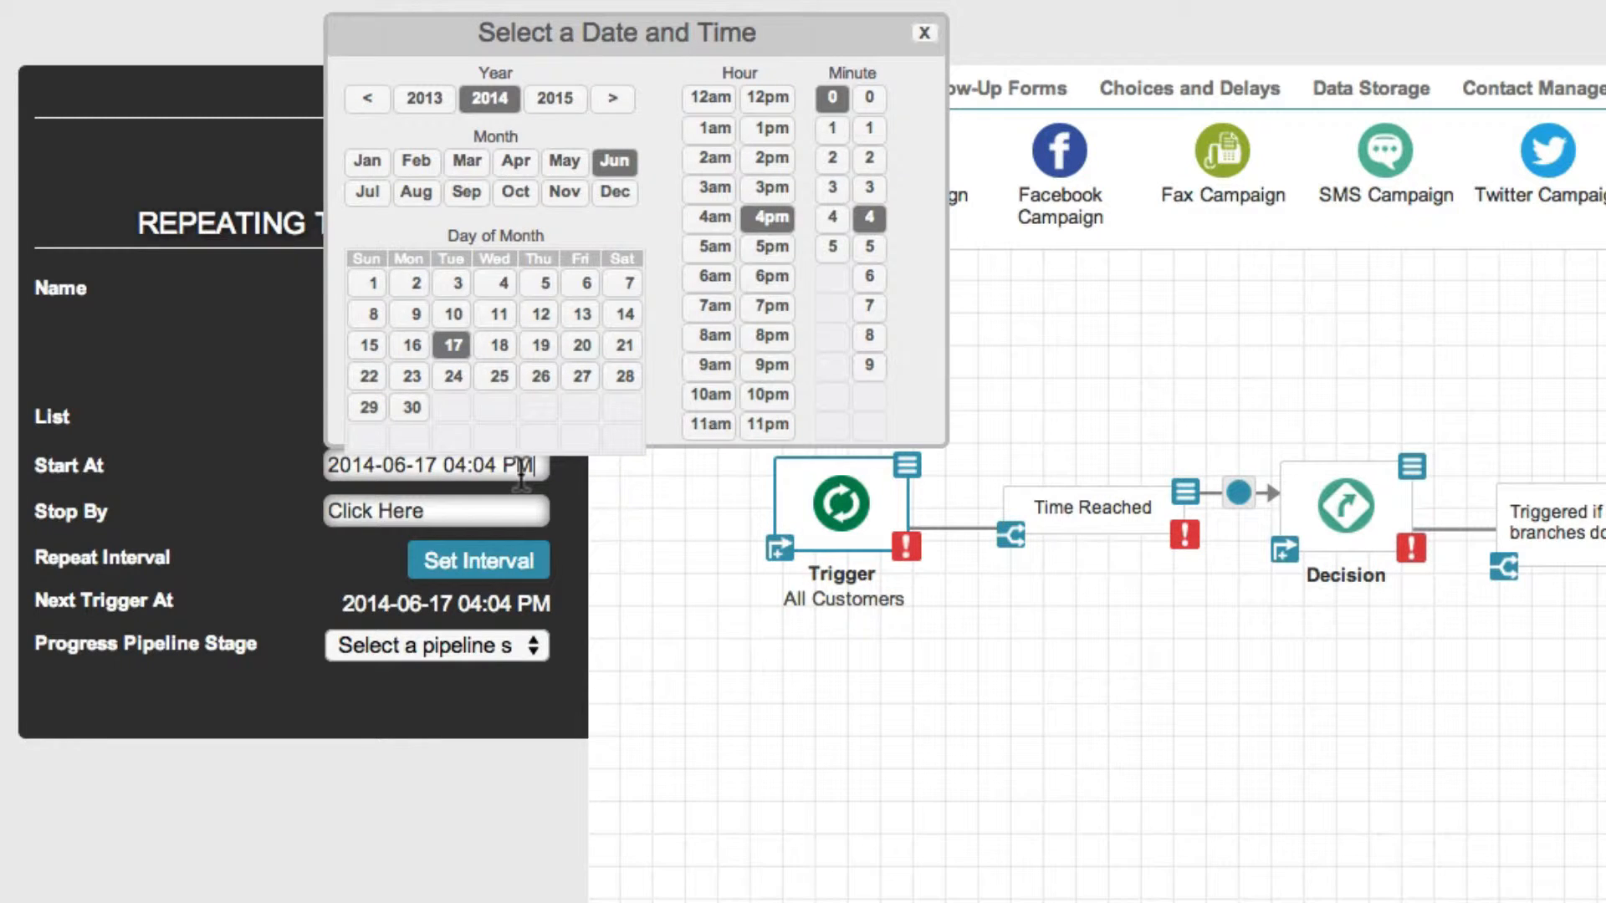
left_click(452, 376)
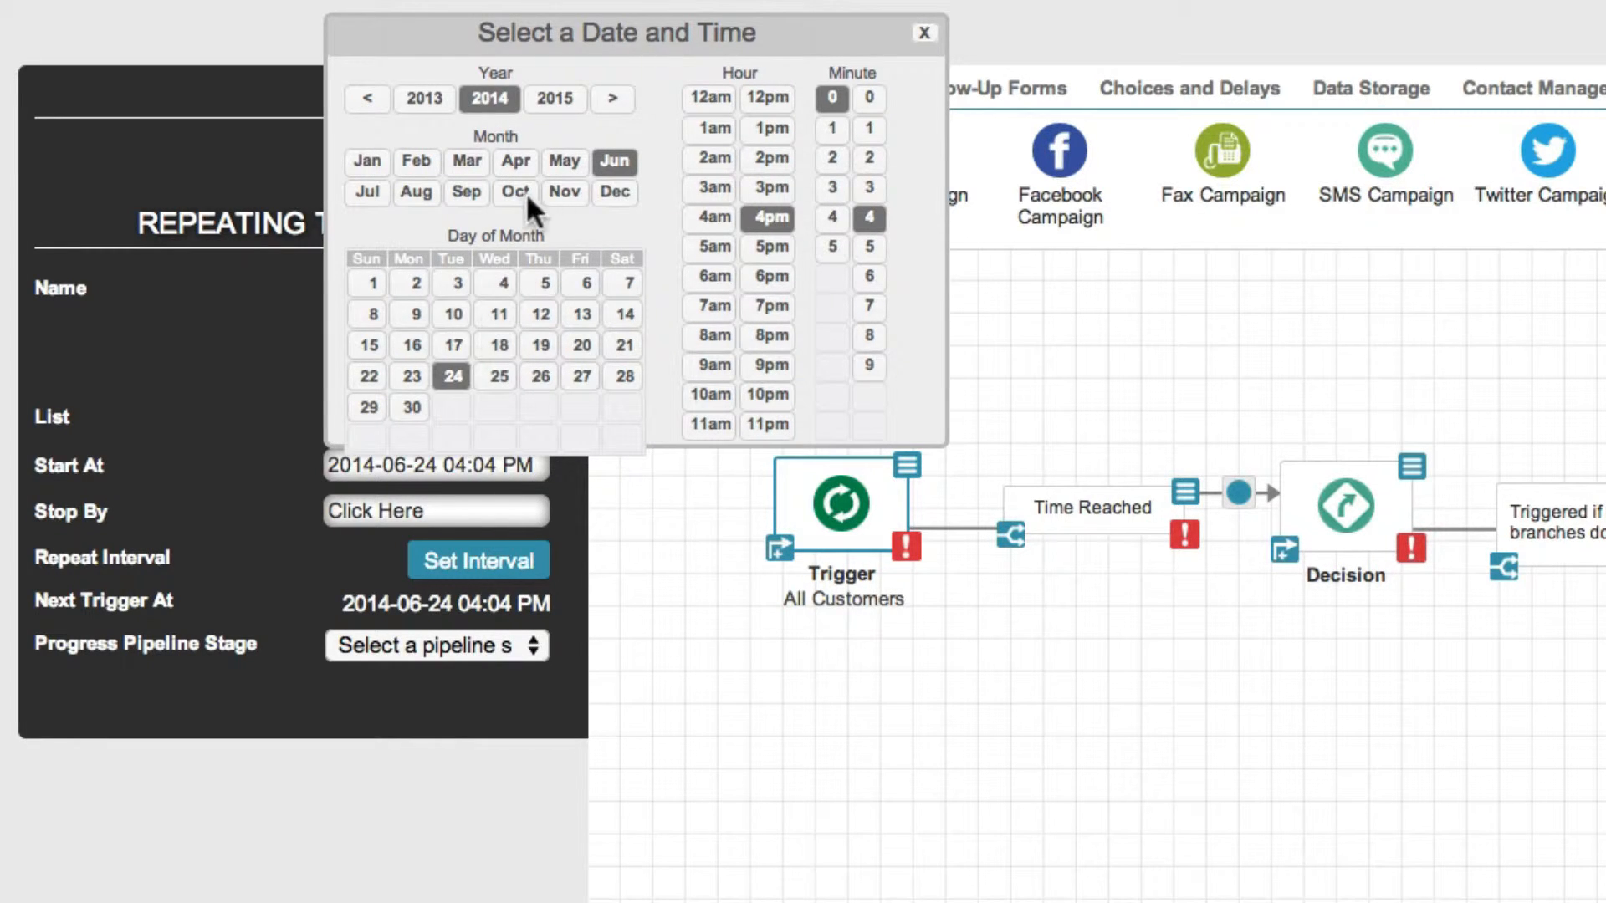
left_click(869, 97)
left_click(924, 32)
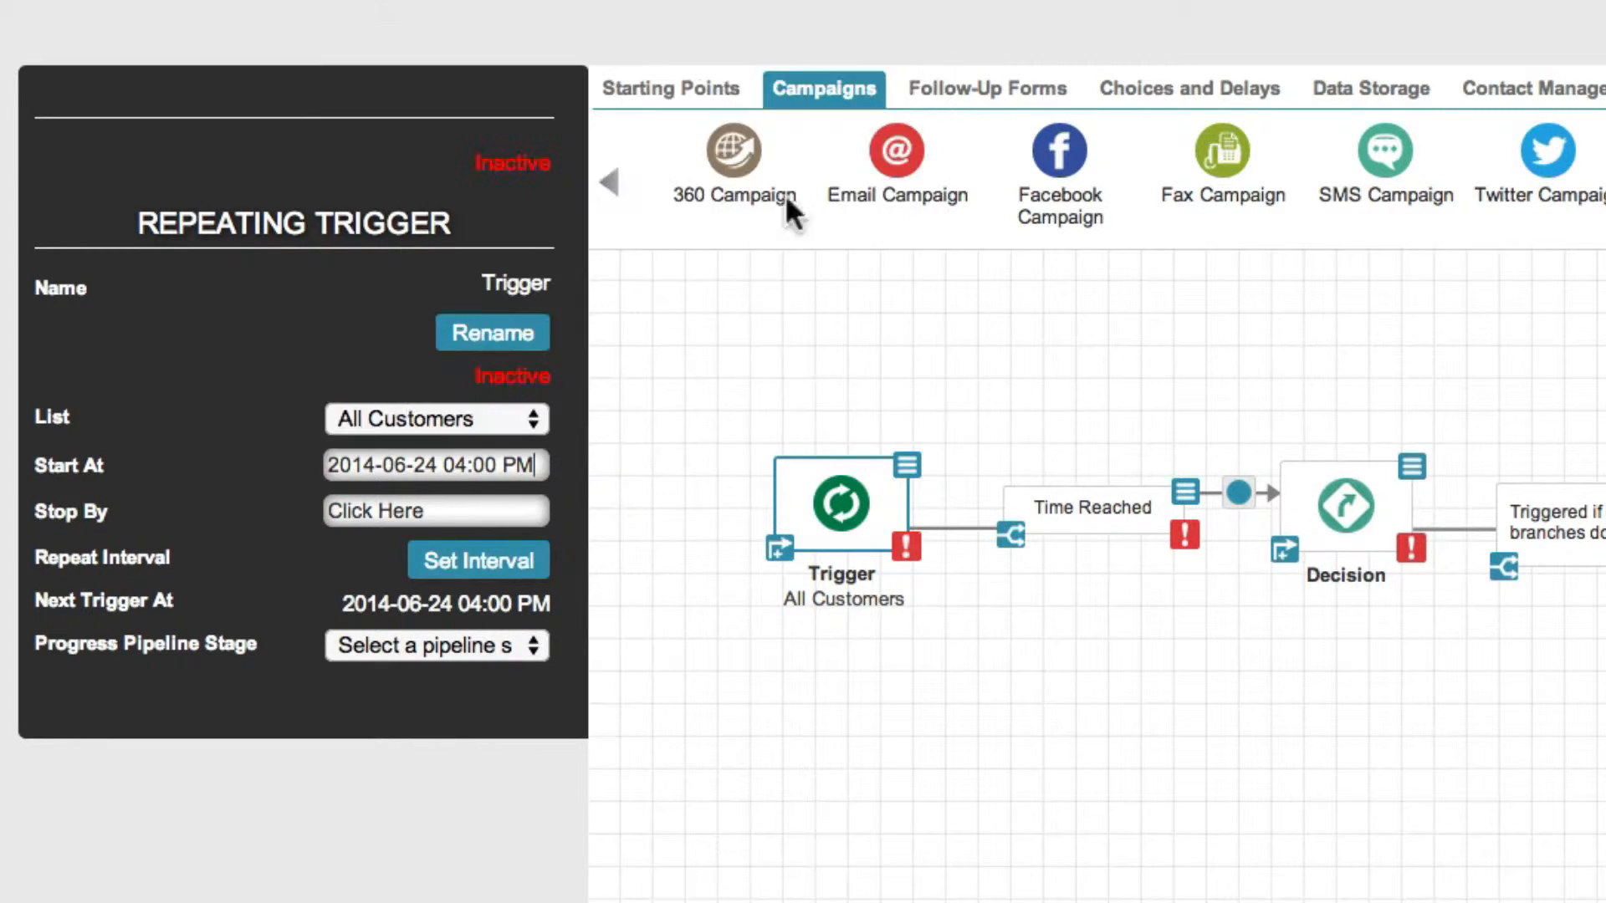
left_click(451, 514)
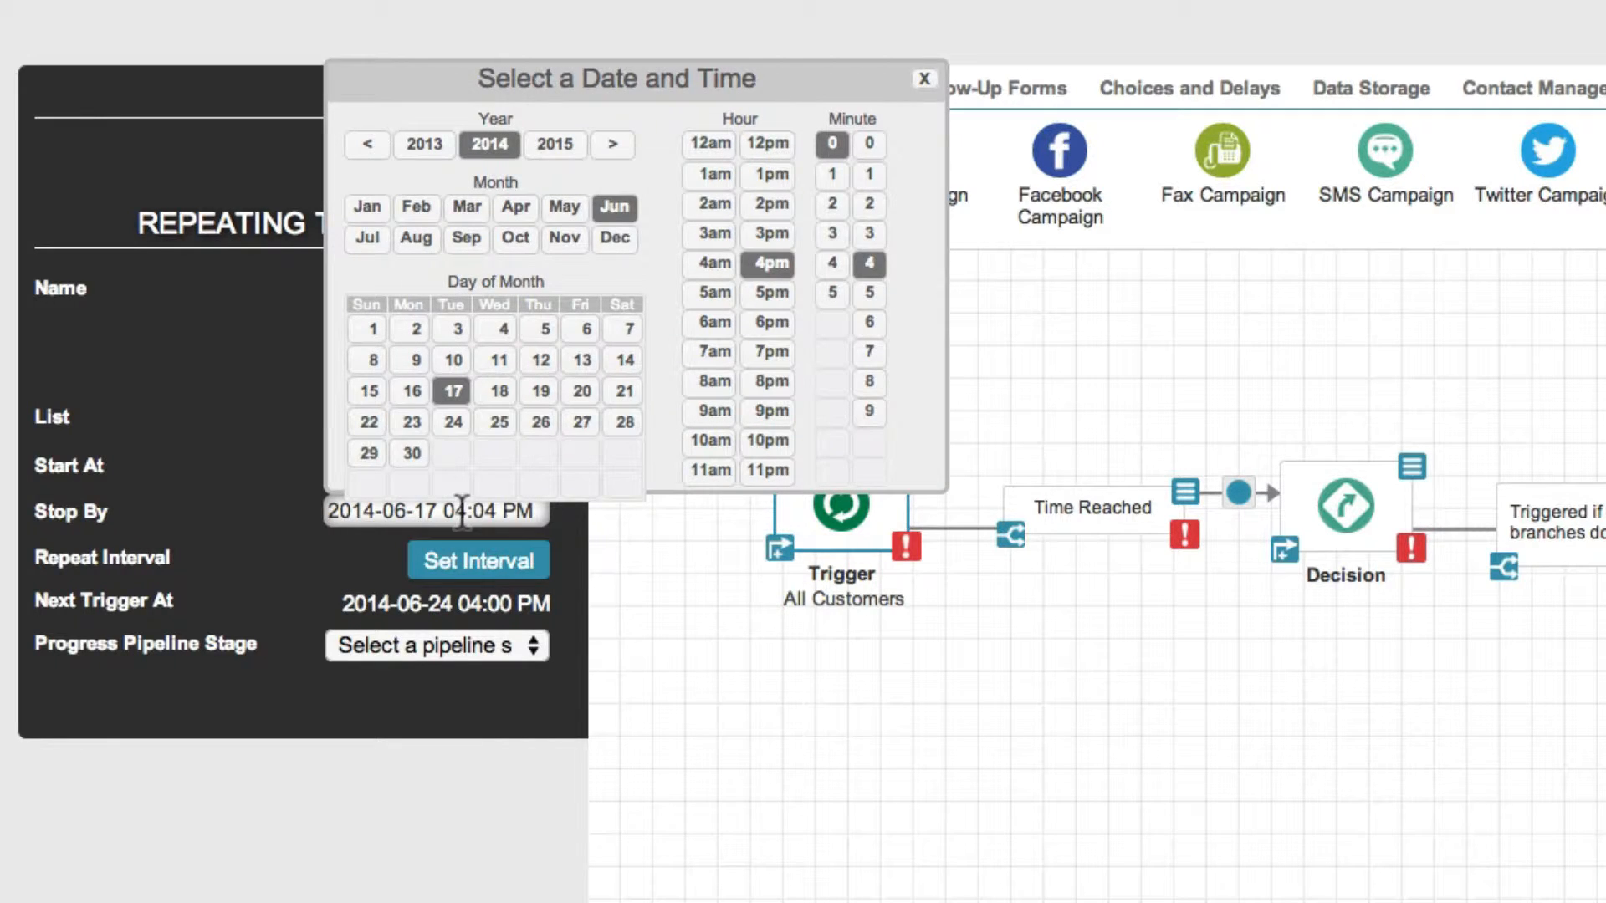
left_click(607, 139)
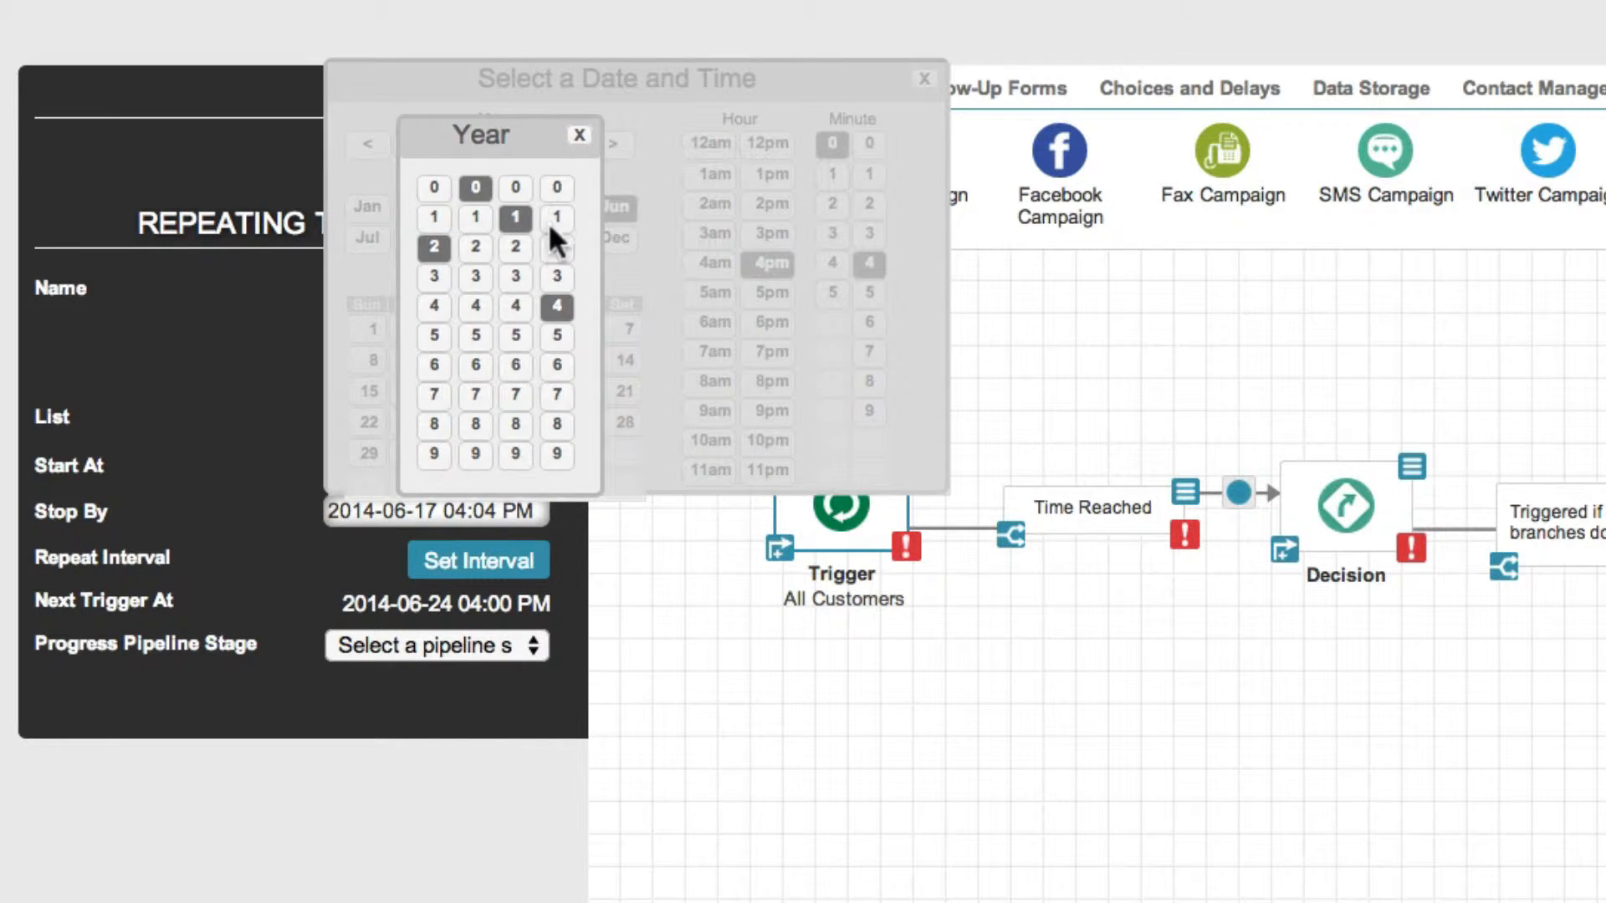
left_click(559, 363)
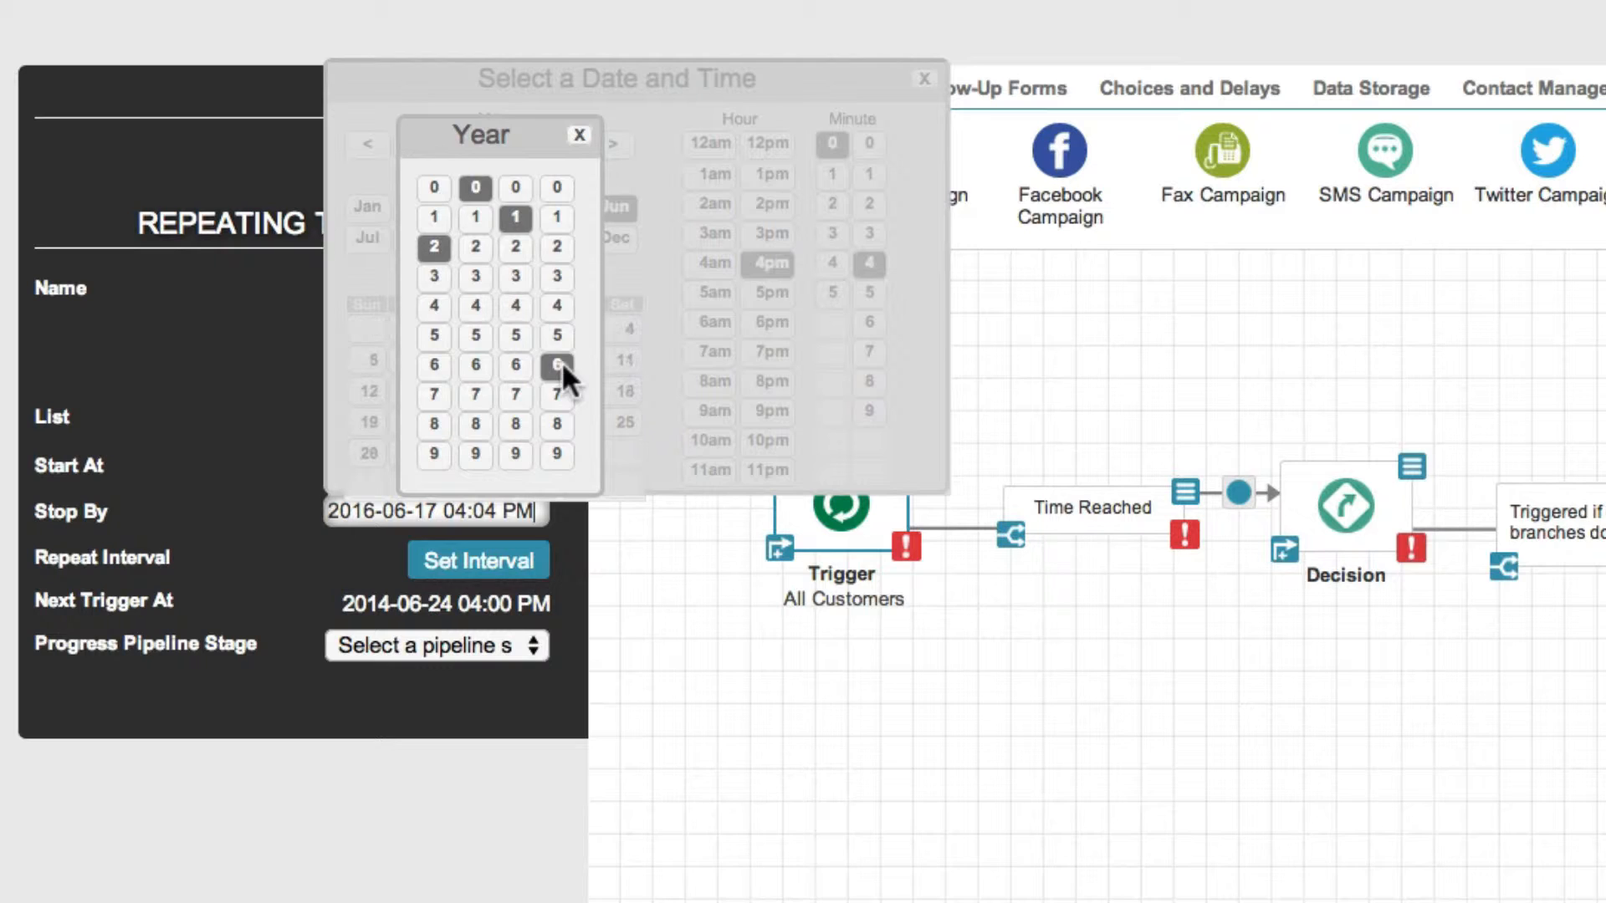
left_click(577, 135)
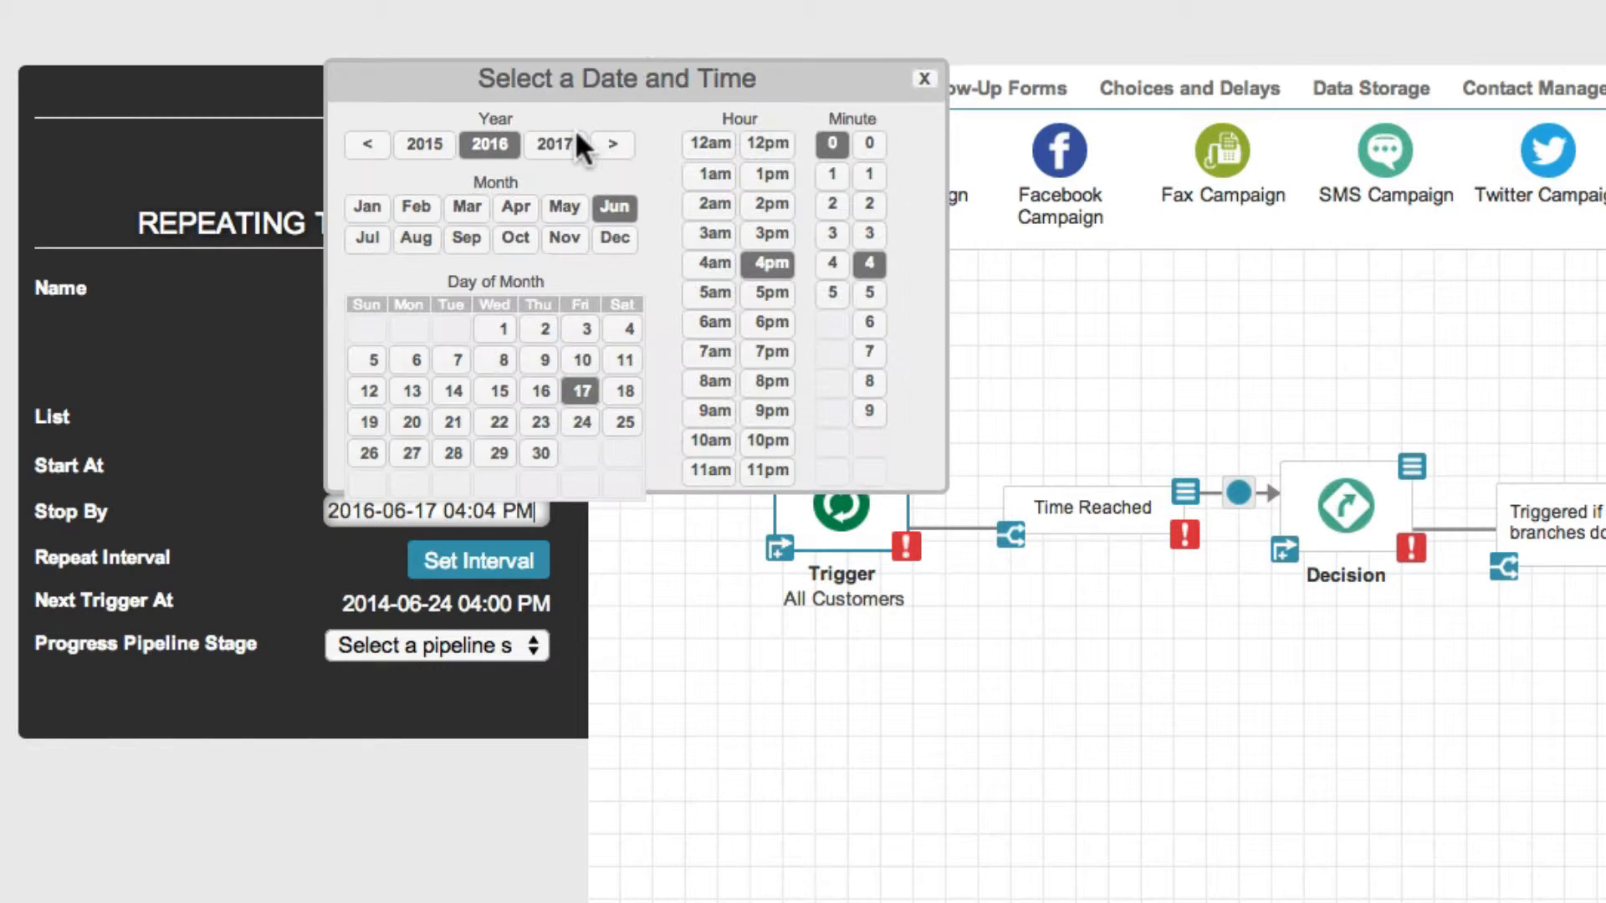
left_click(867, 144)
left_click(923, 79)
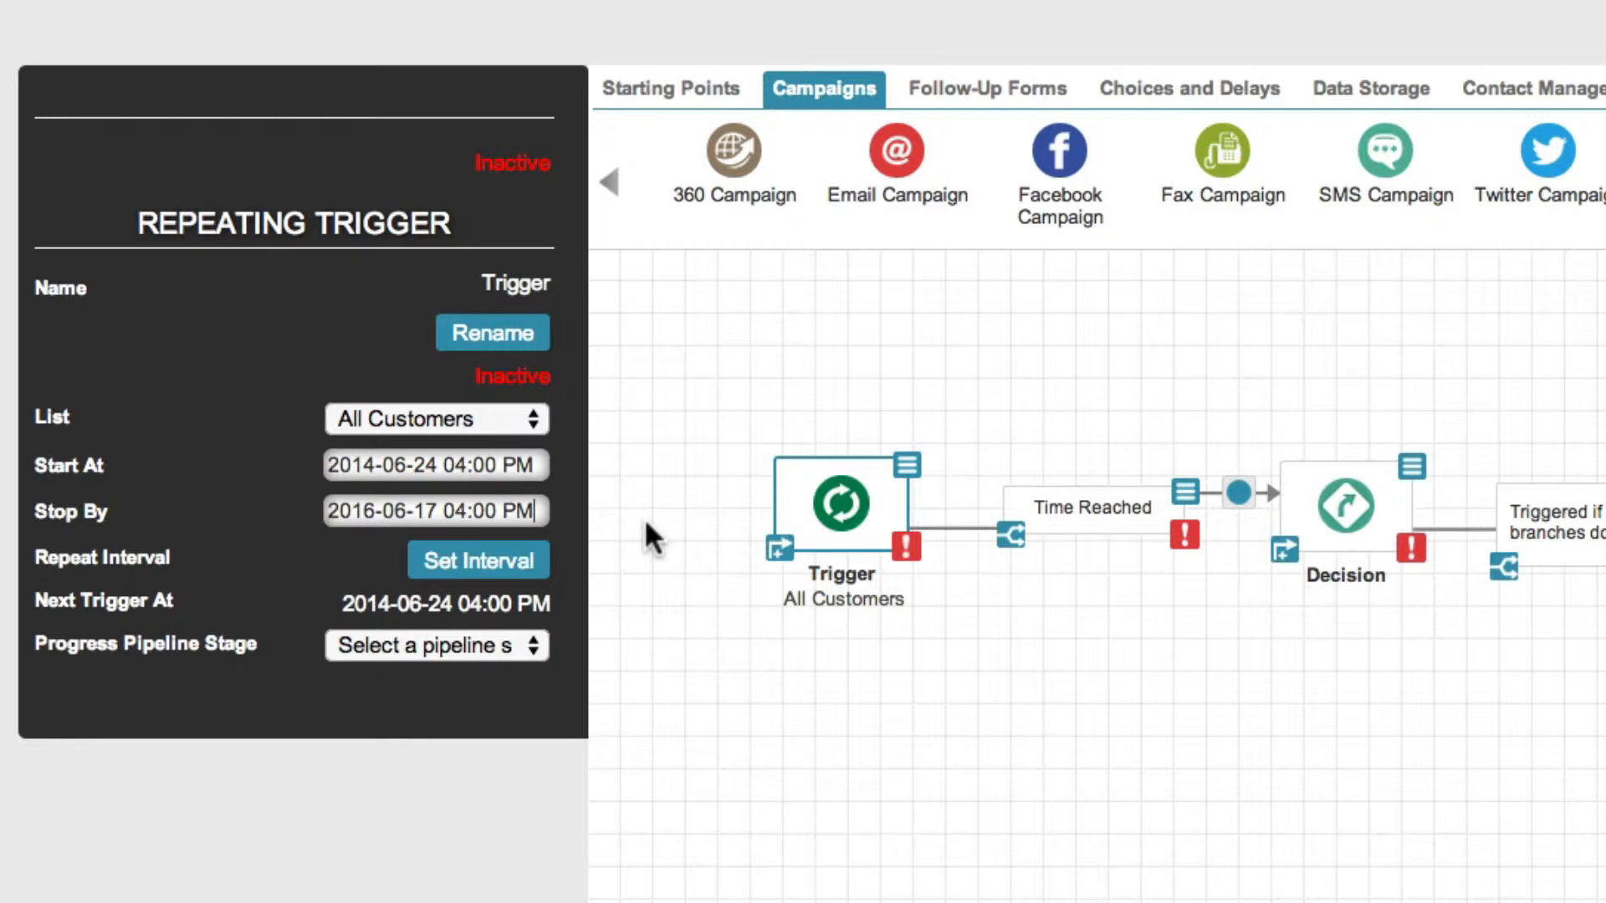
Set the trigger's repeat interval to a Fixed schedule of 2 Month and save it
left_click(535, 569)
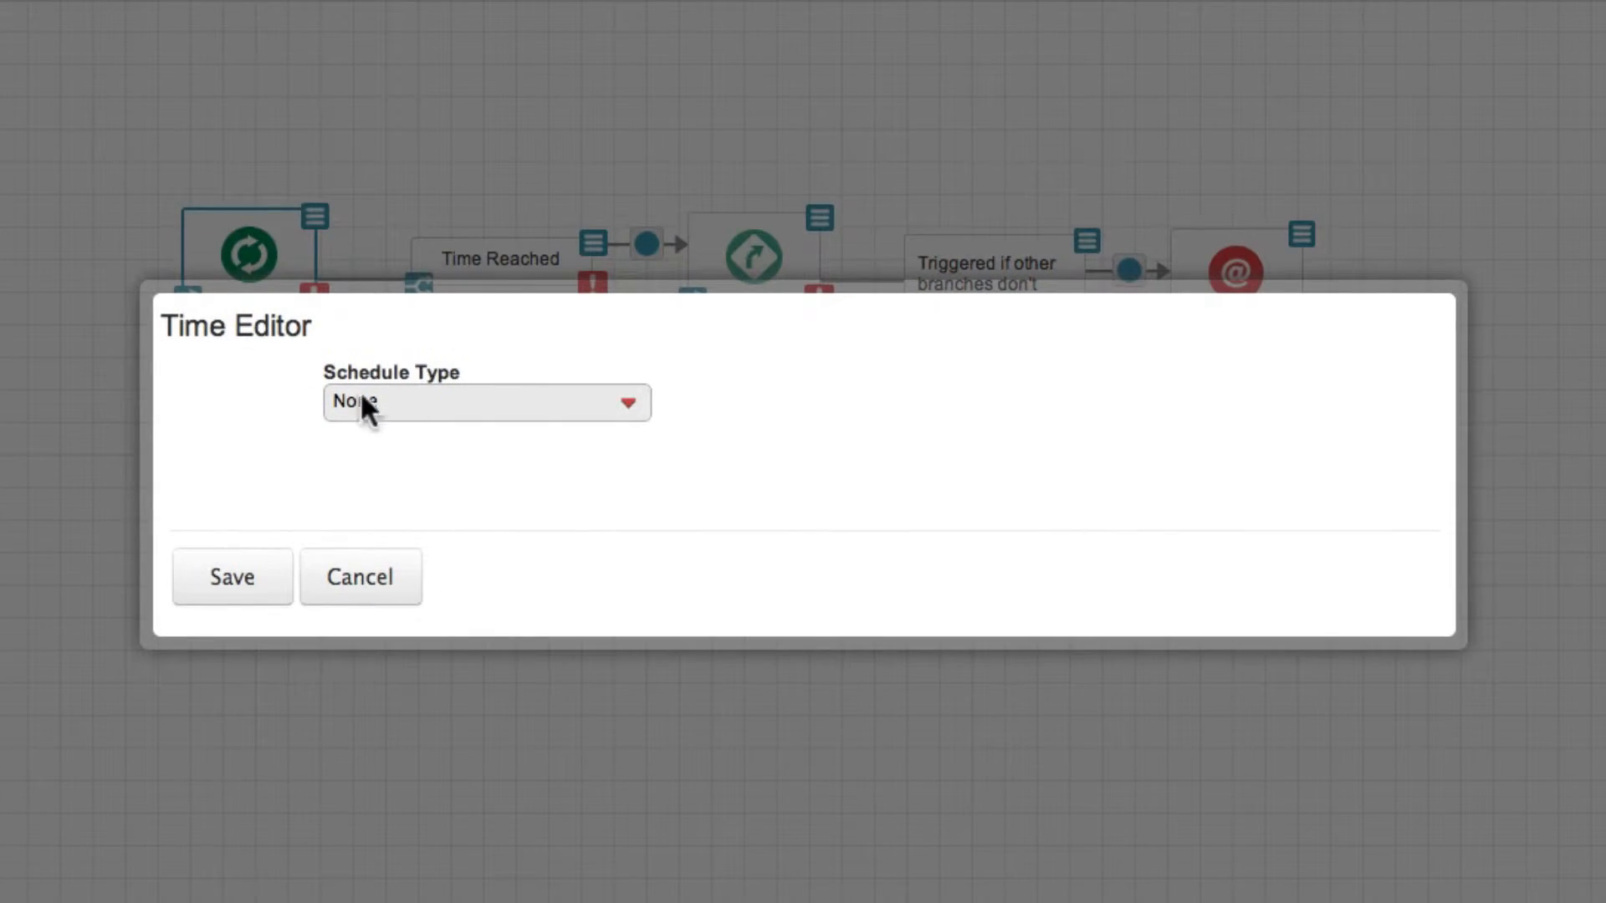
left_click(637, 396)
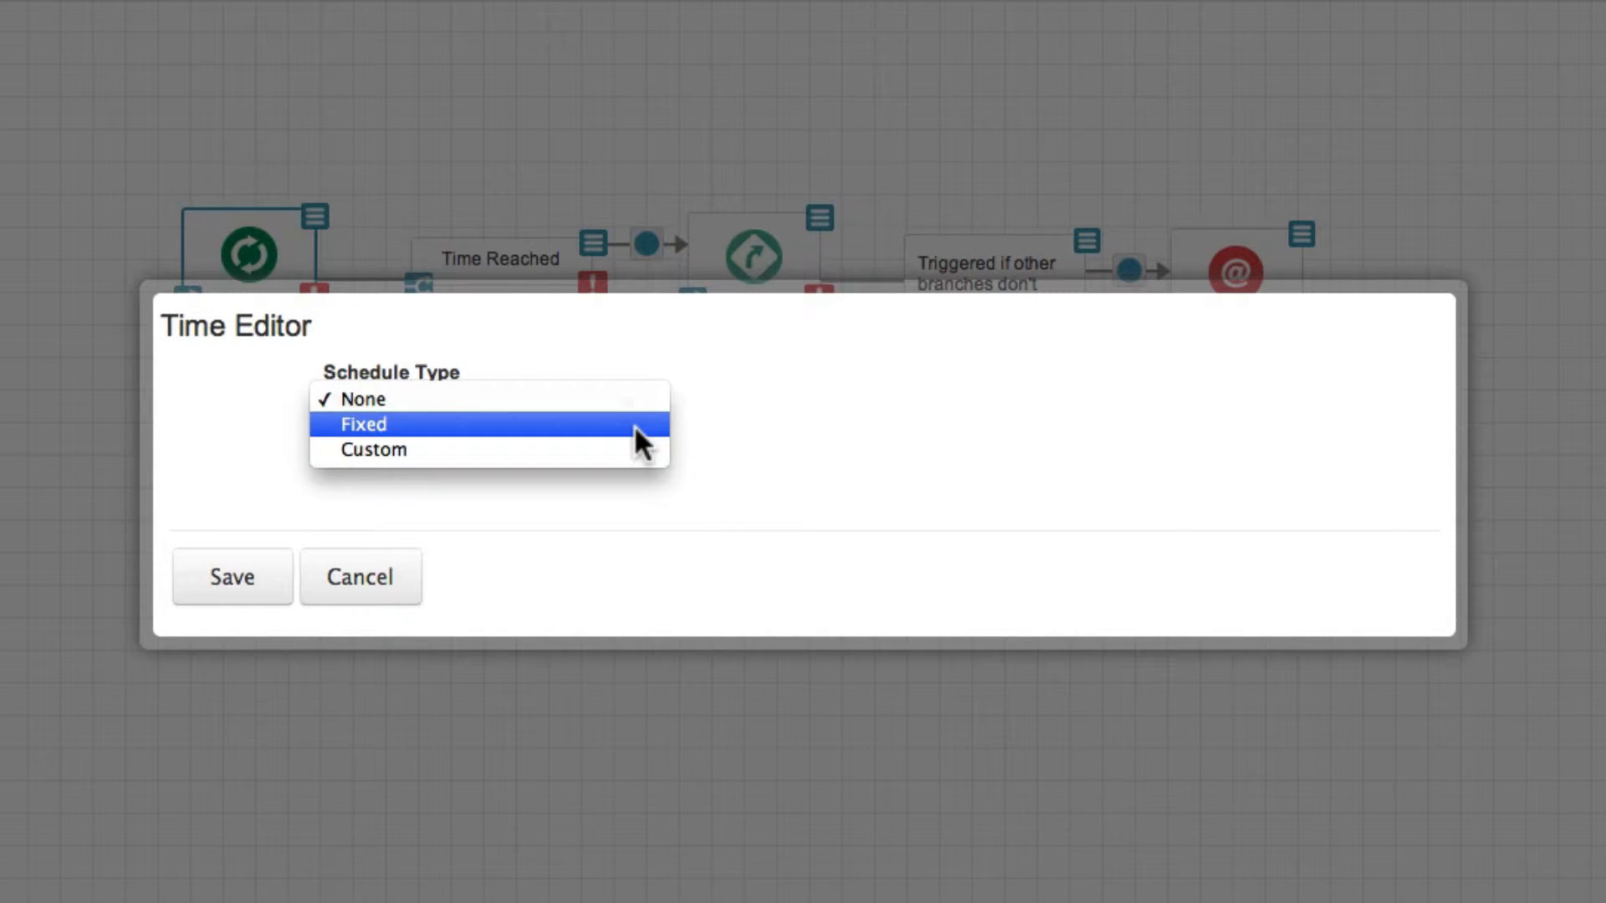
left_click(634, 425)
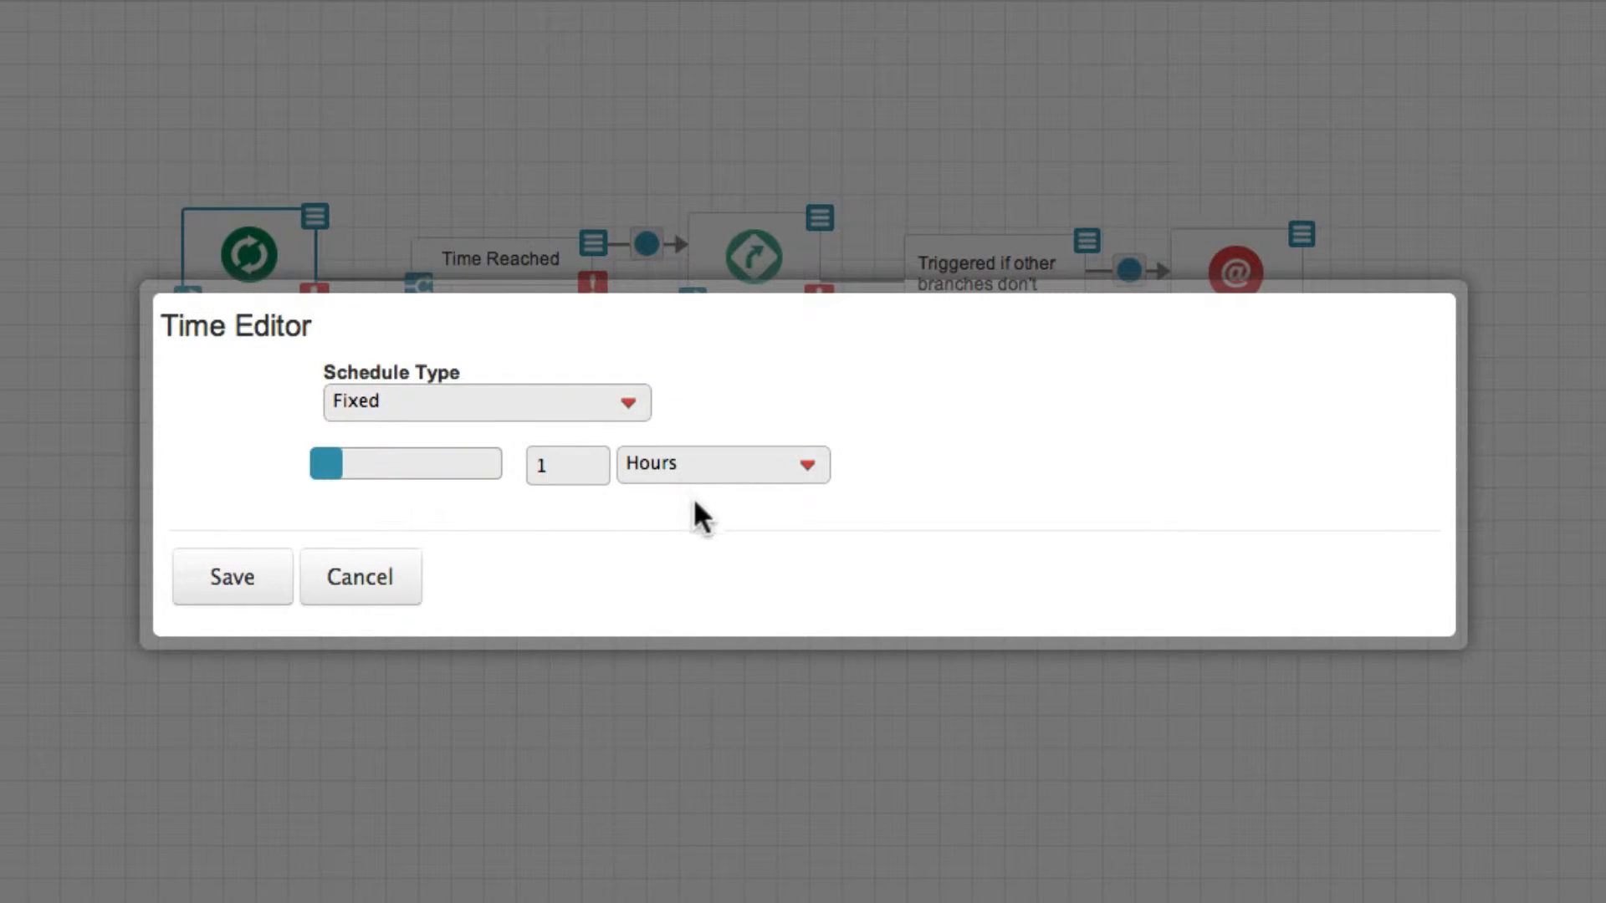
left_click(687, 477)
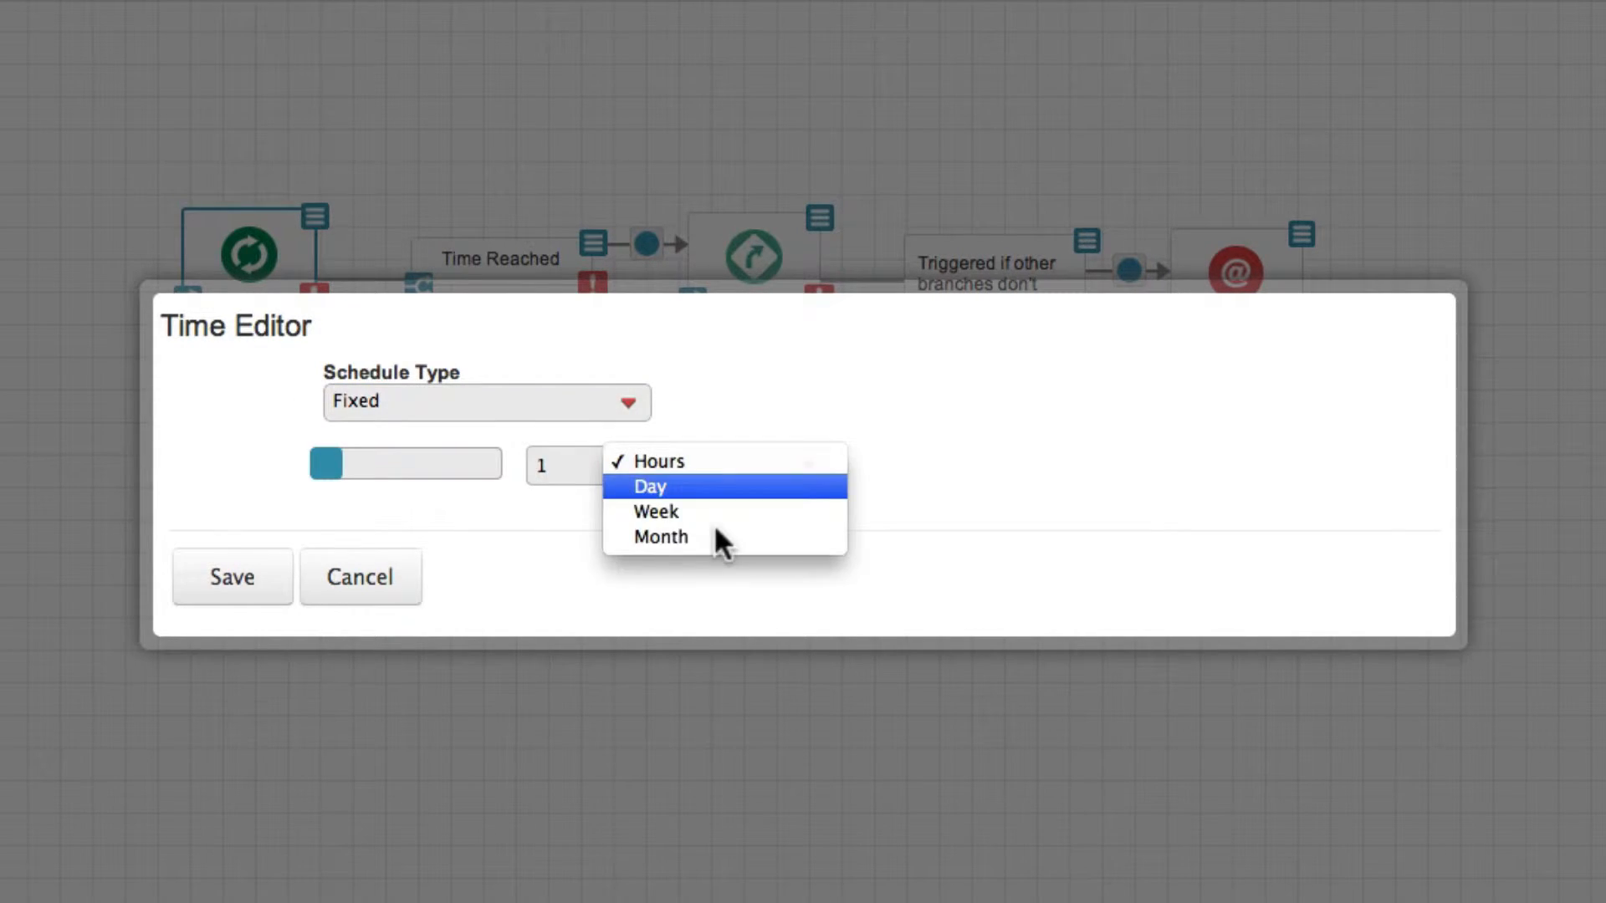
left_click(581, 473)
key("BackSpace")
type("2")
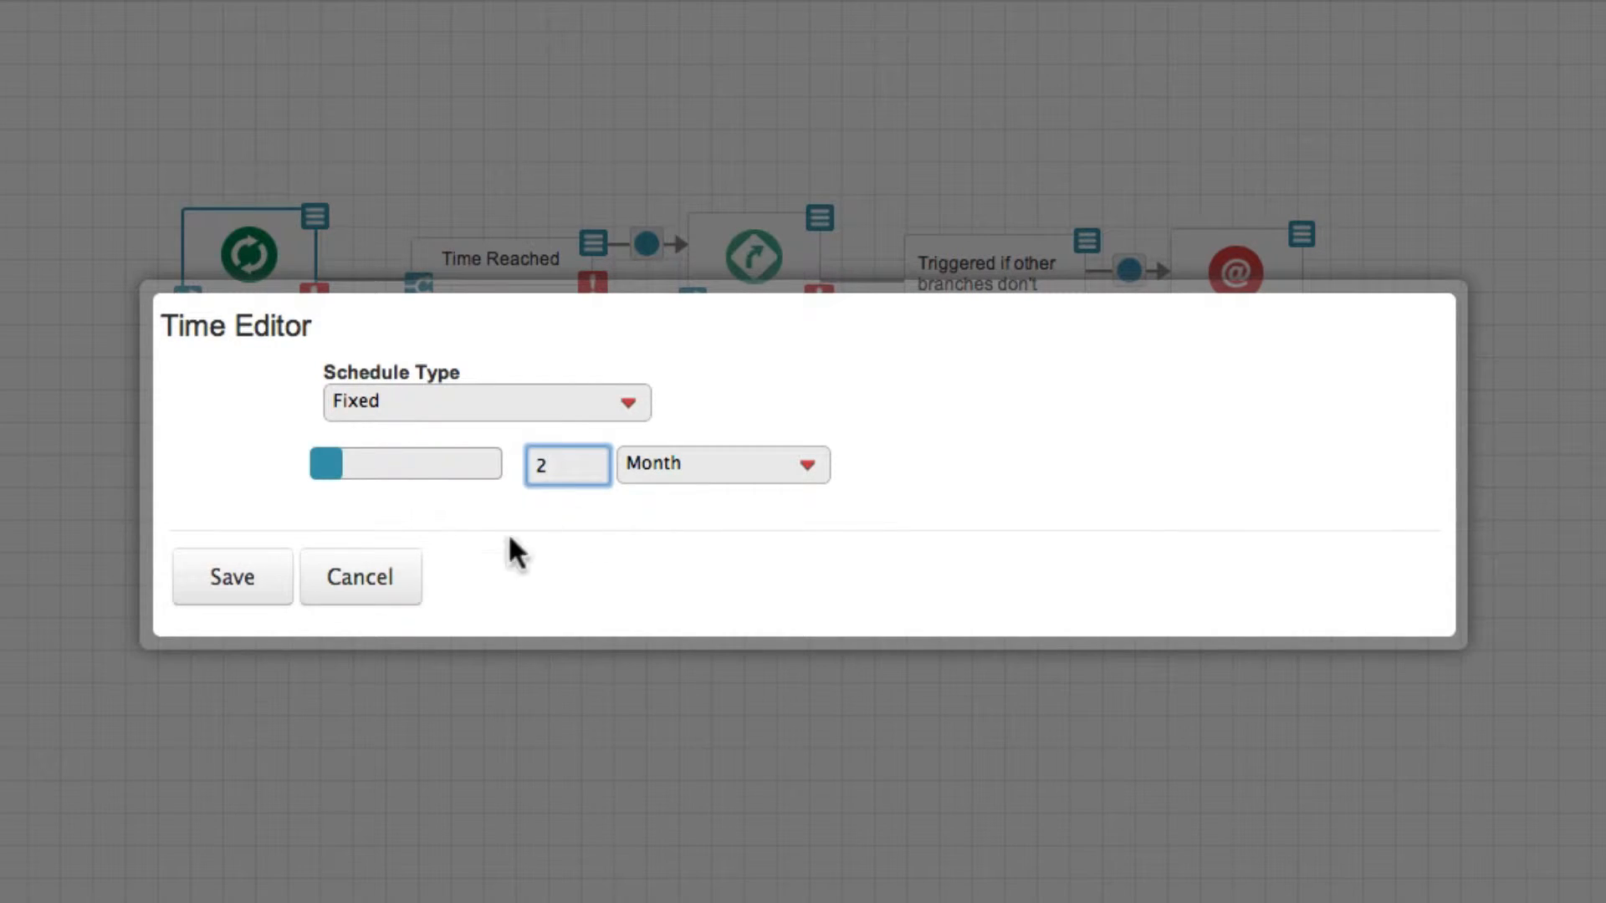
left_click(266, 579)
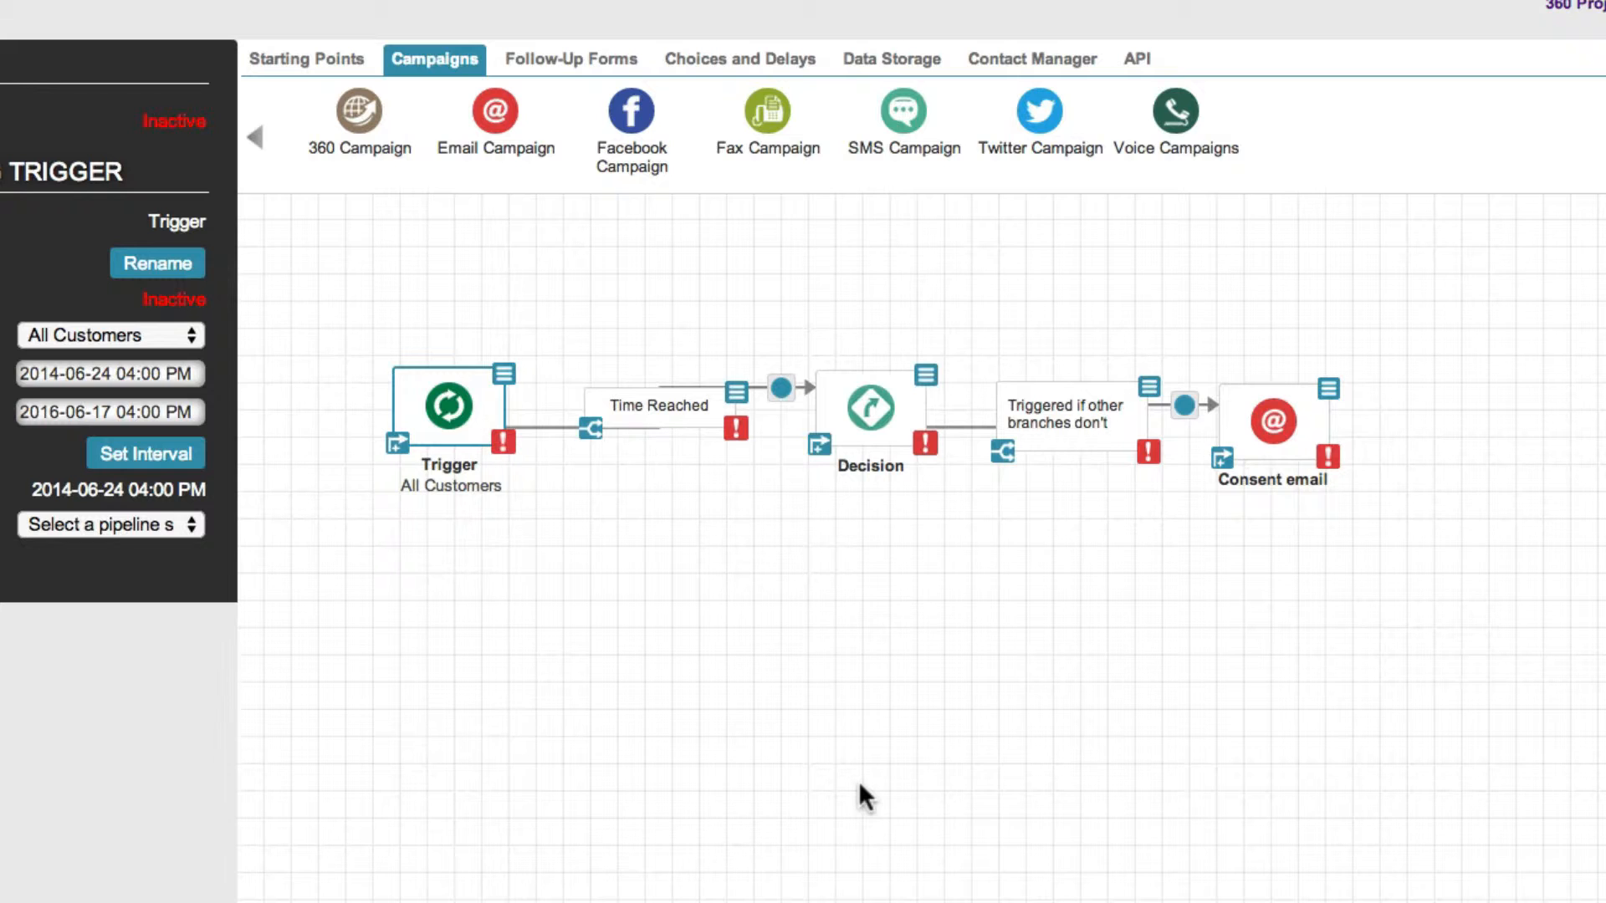
Start a decision query on the branch from Decision to Consent email, using Contact as data source, Time as data type and the email_optin field
left_click(1071, 456)
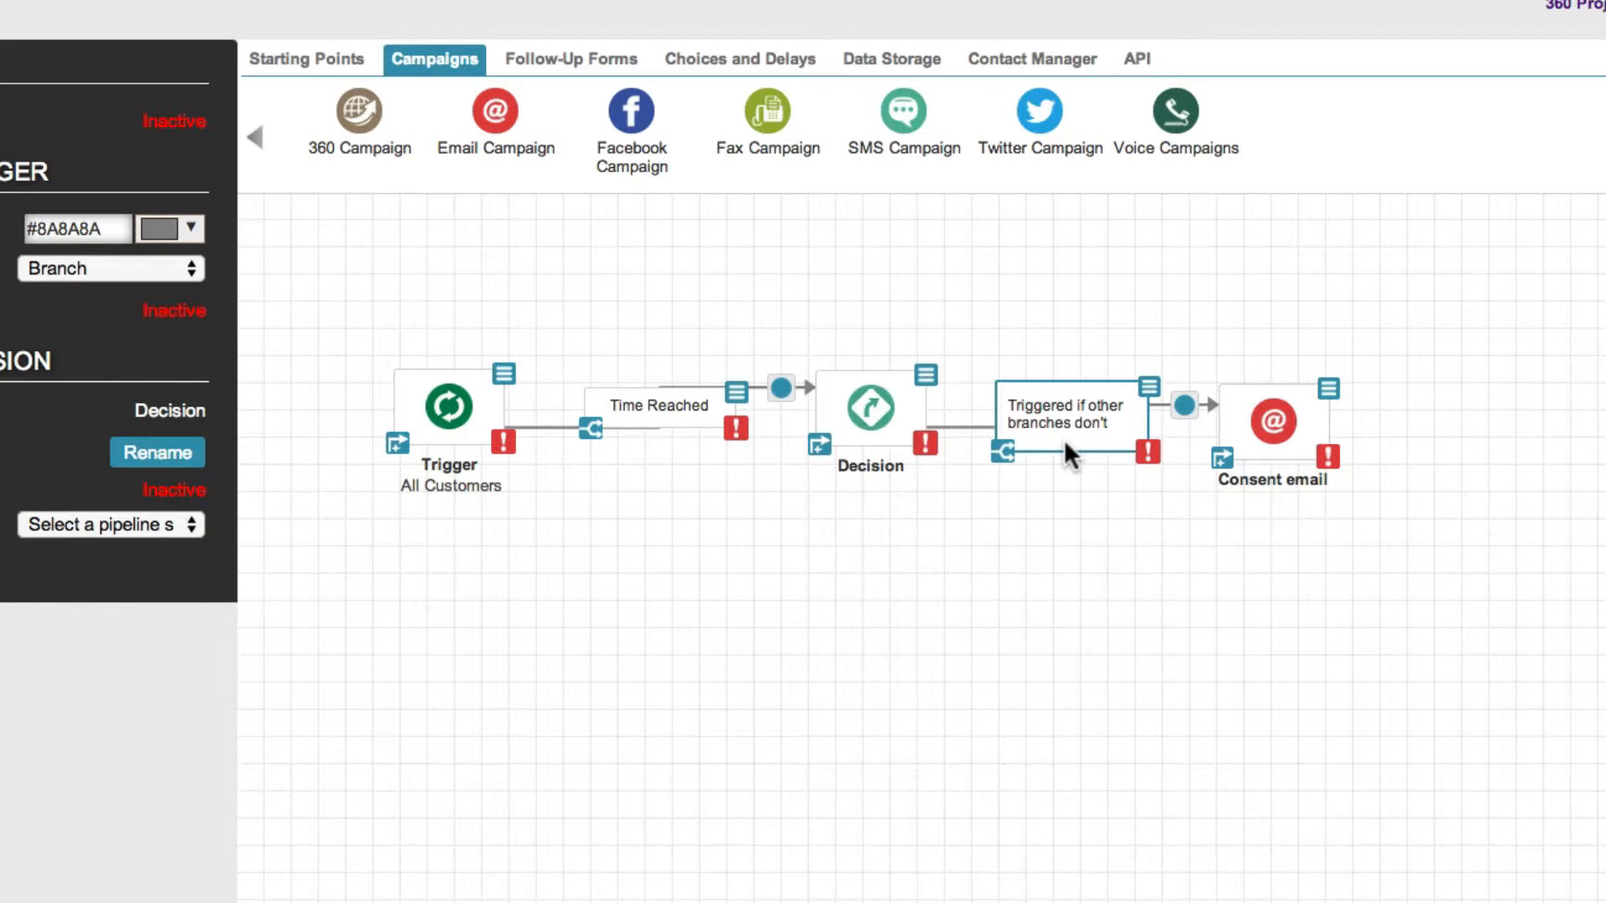
left_click(1149, 388)
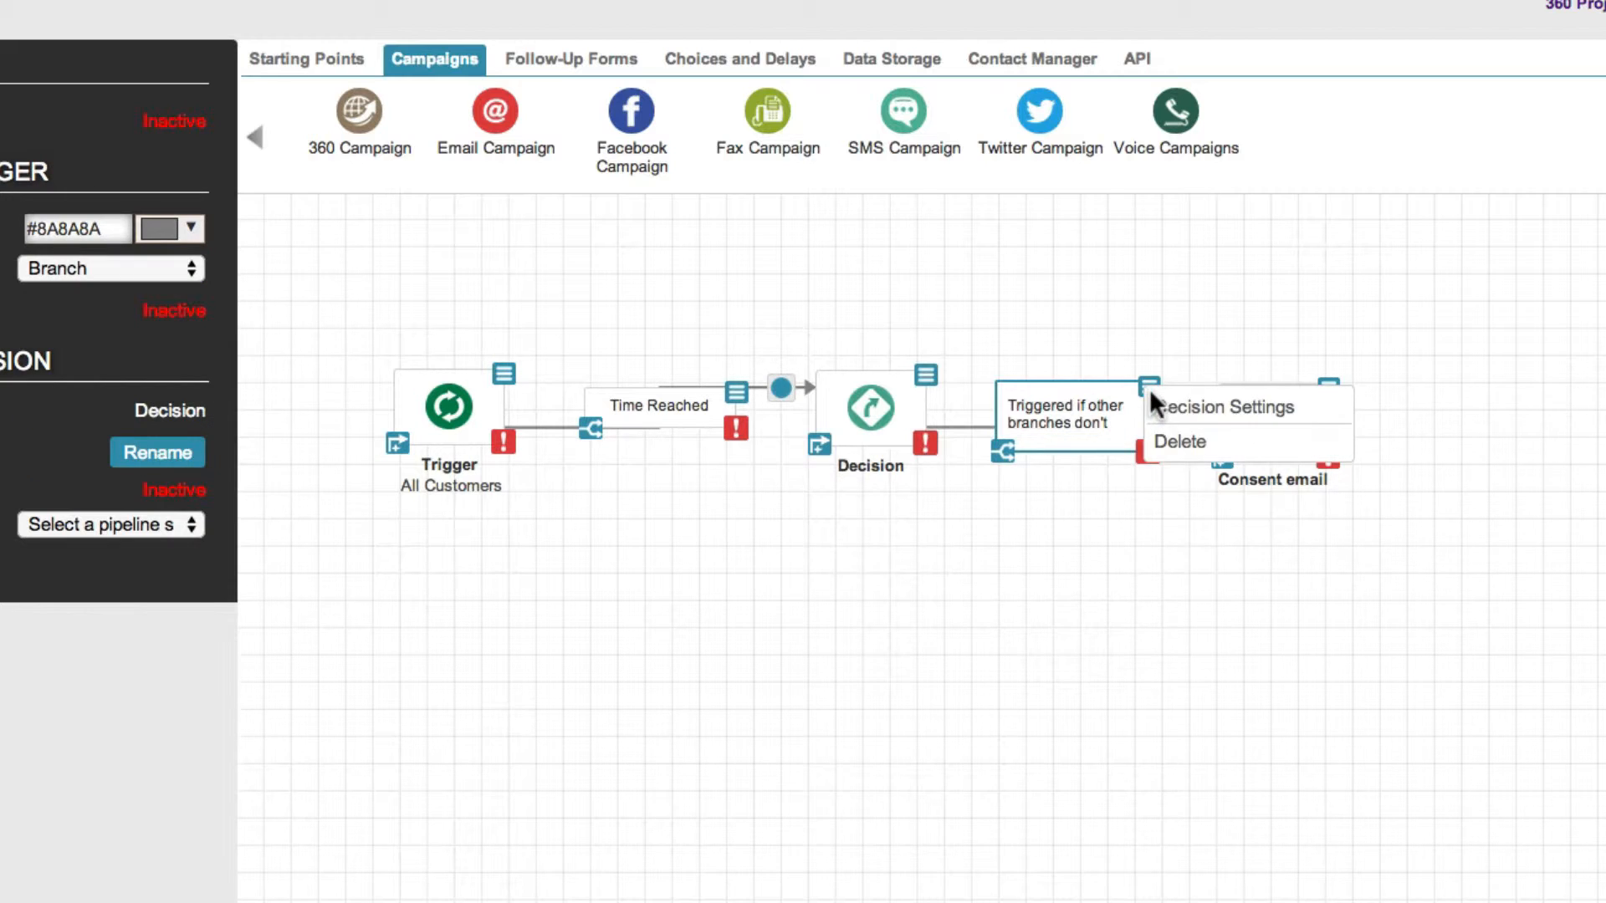
left_click(1188, 418)
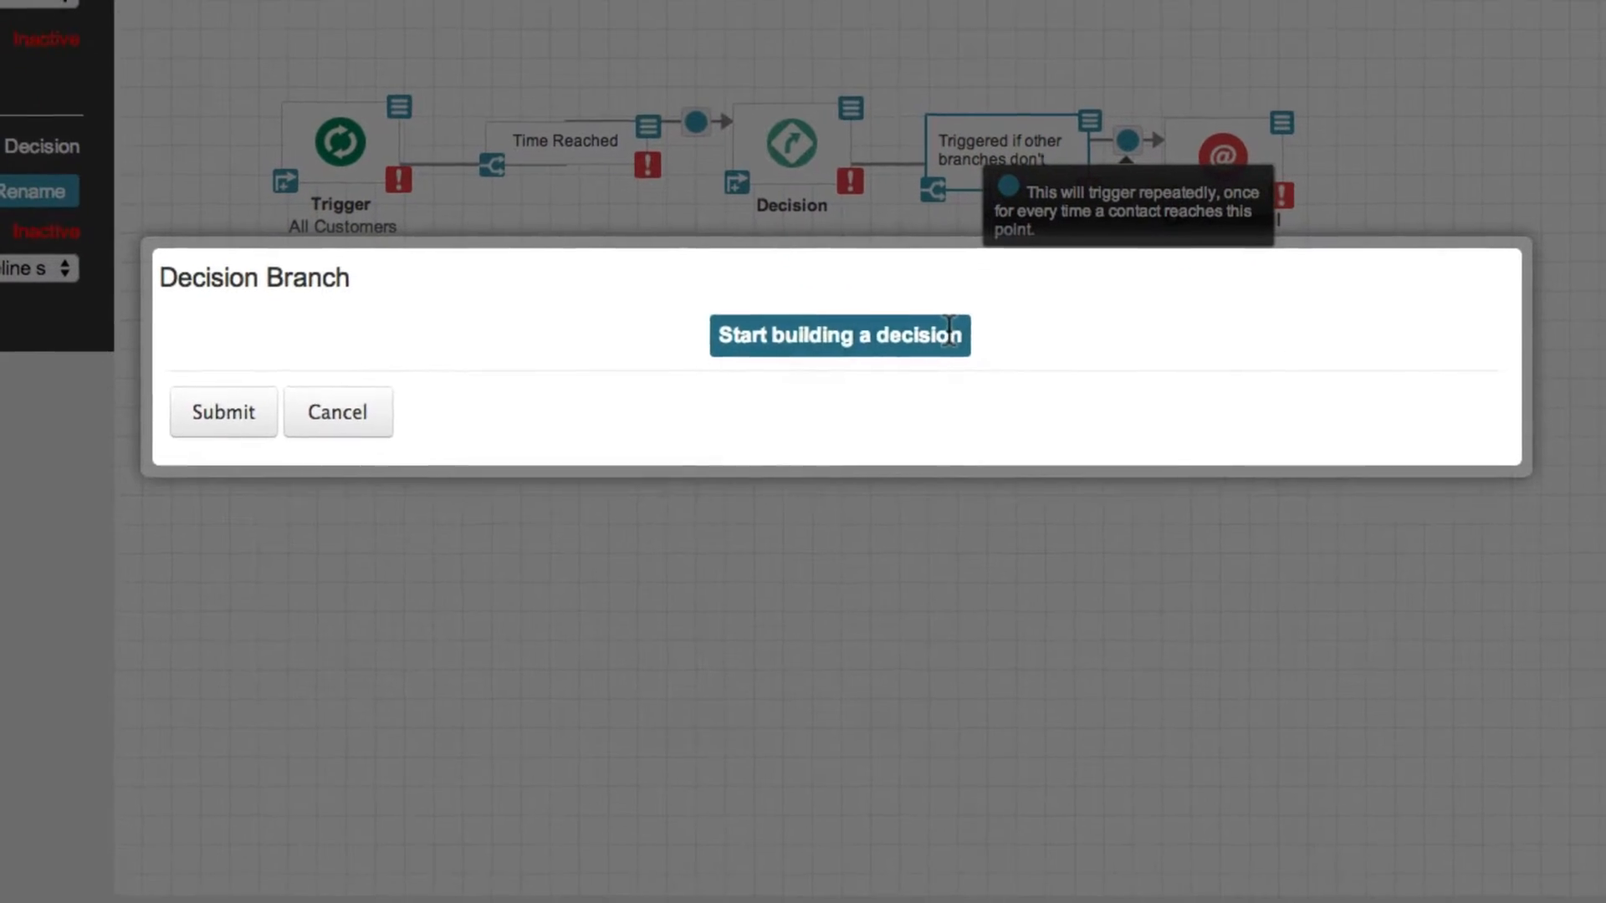
left_click(1020, 588)
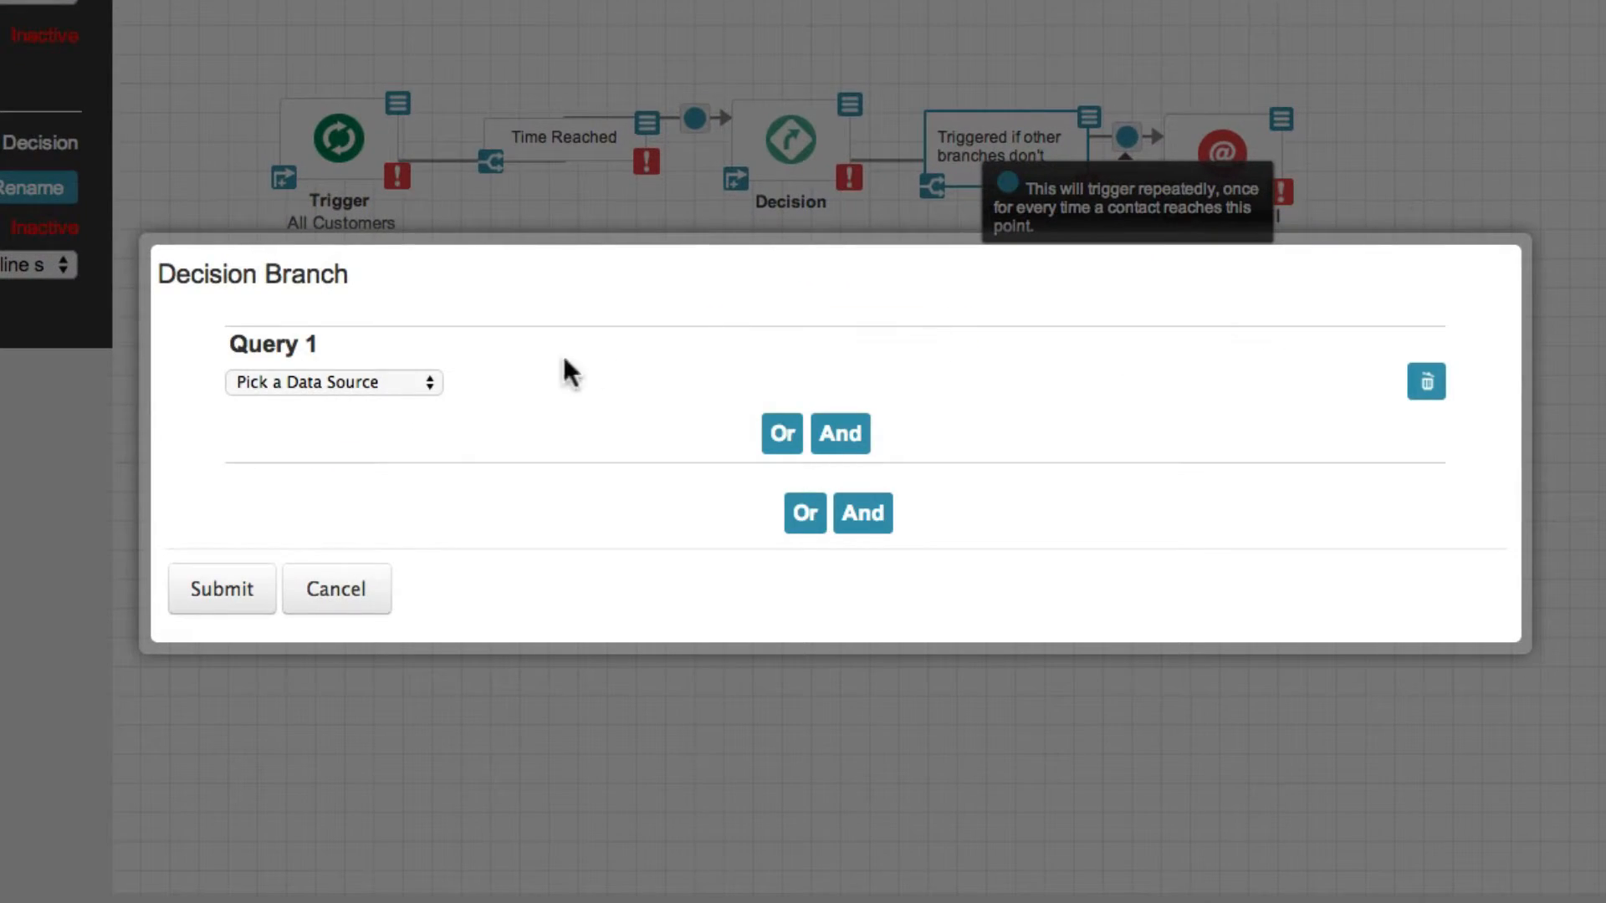
left_click(405, 381)
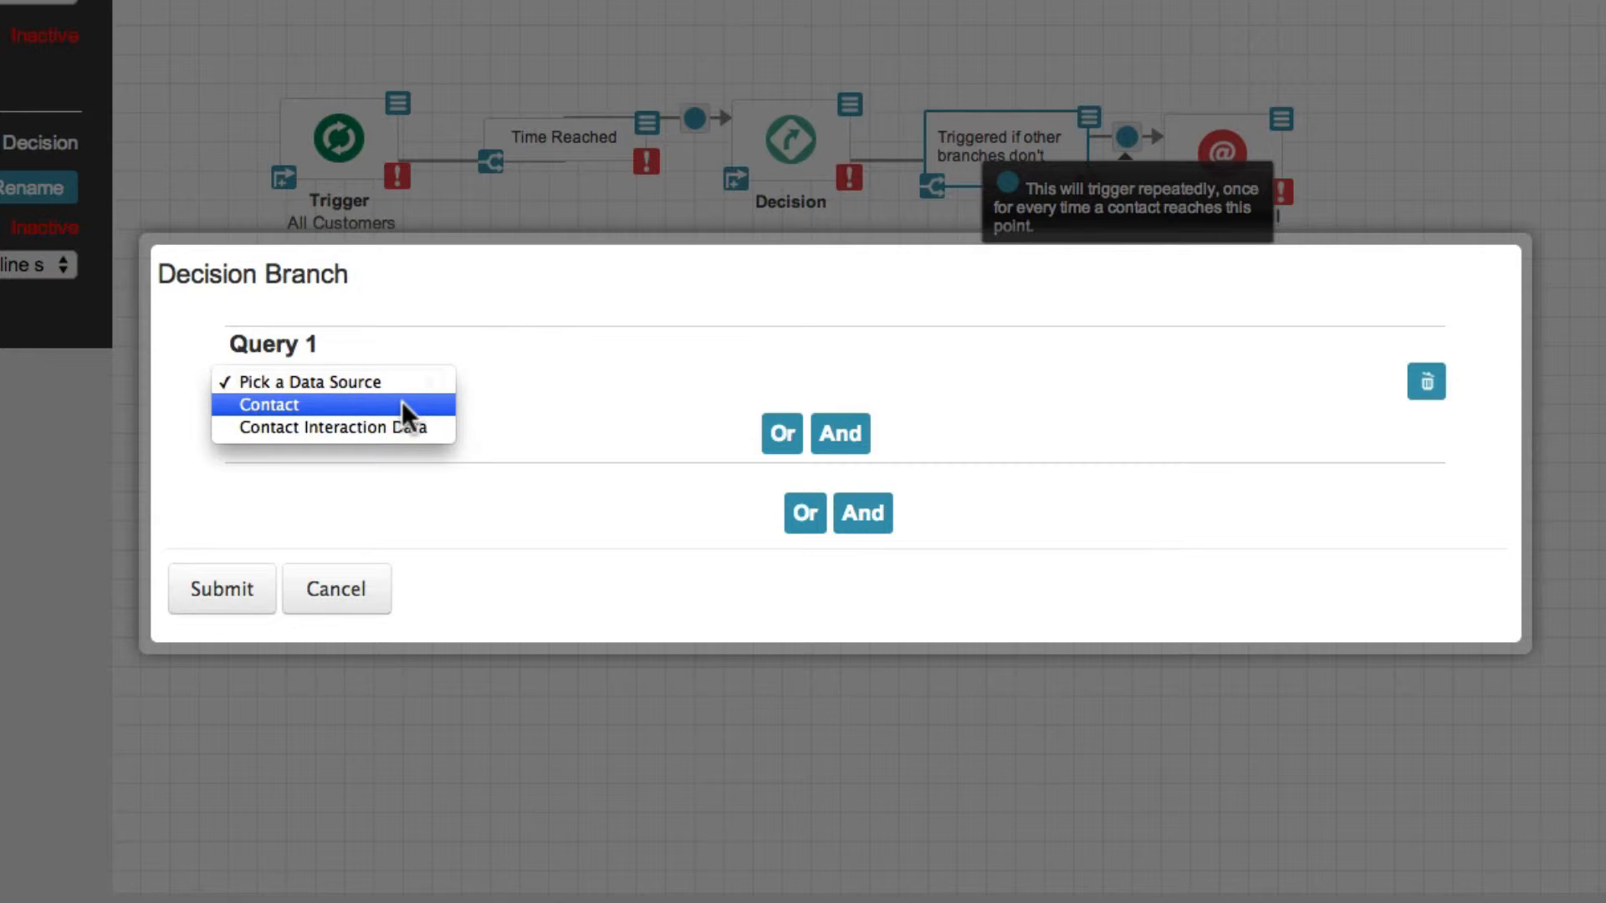
left_click(402, 400)
left_click(527, 378)
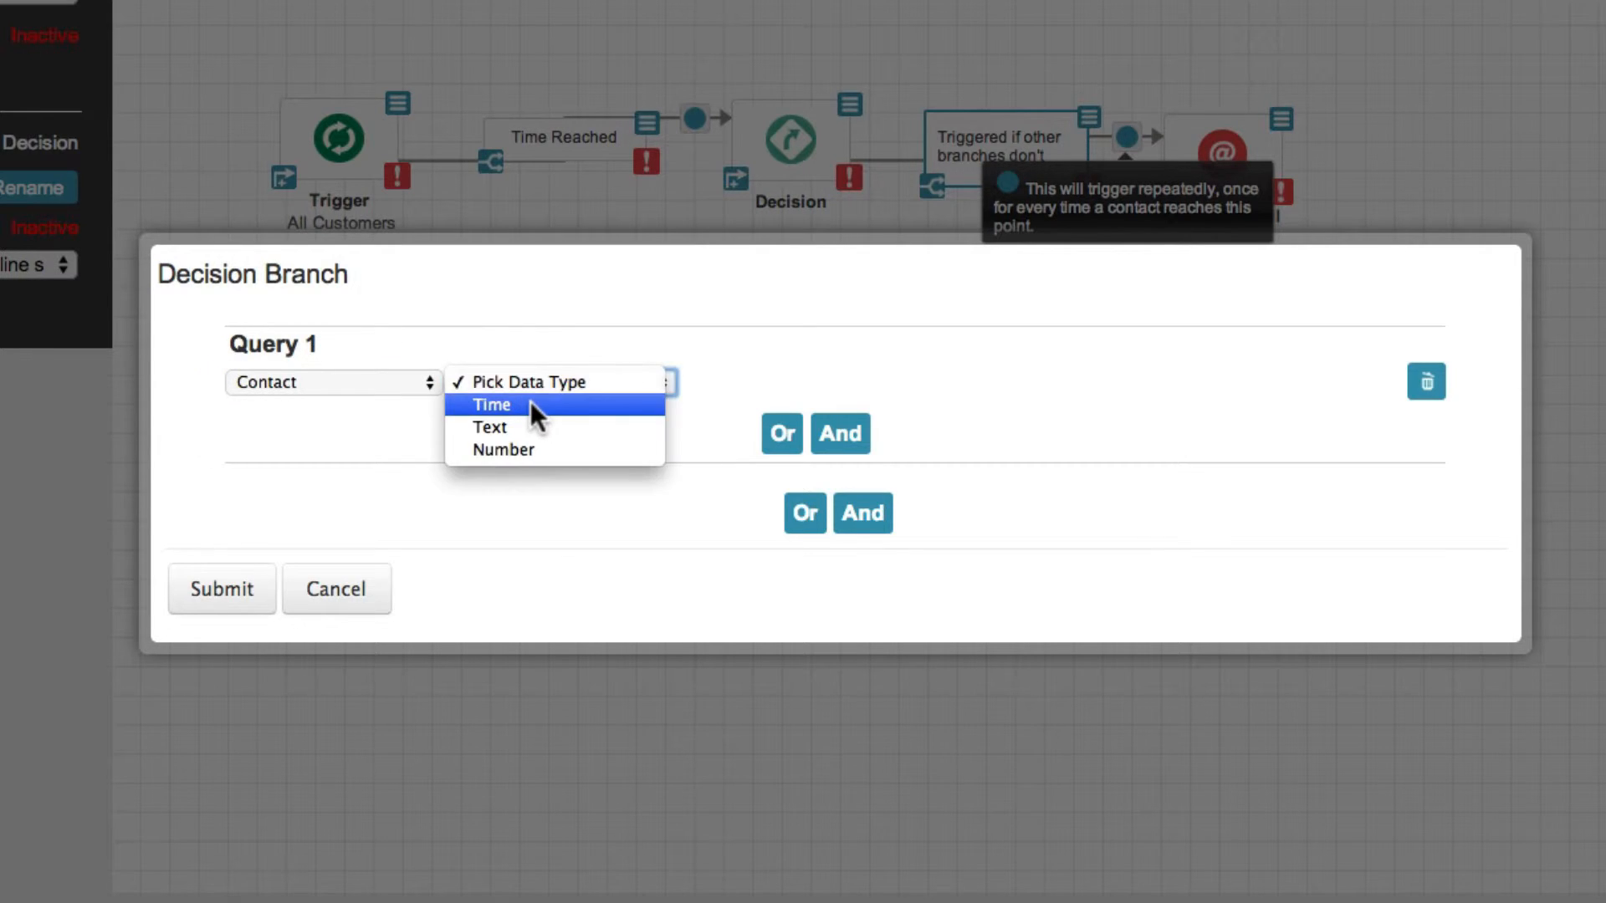
left_click(530, 405)
left_click(826, 379)
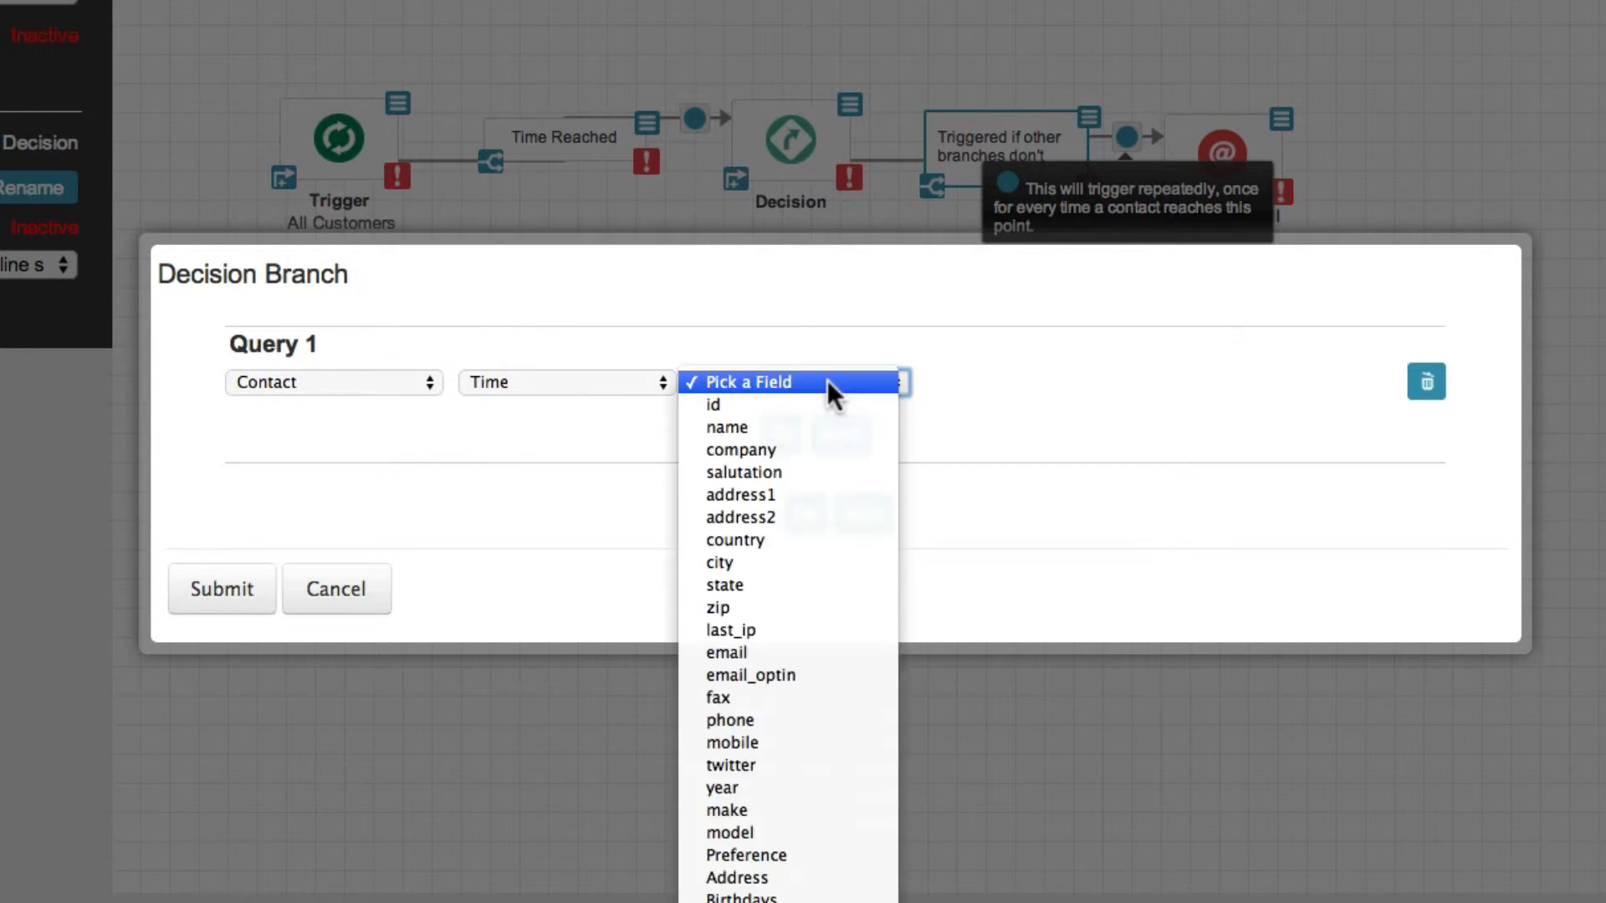
left_click(805, 675)
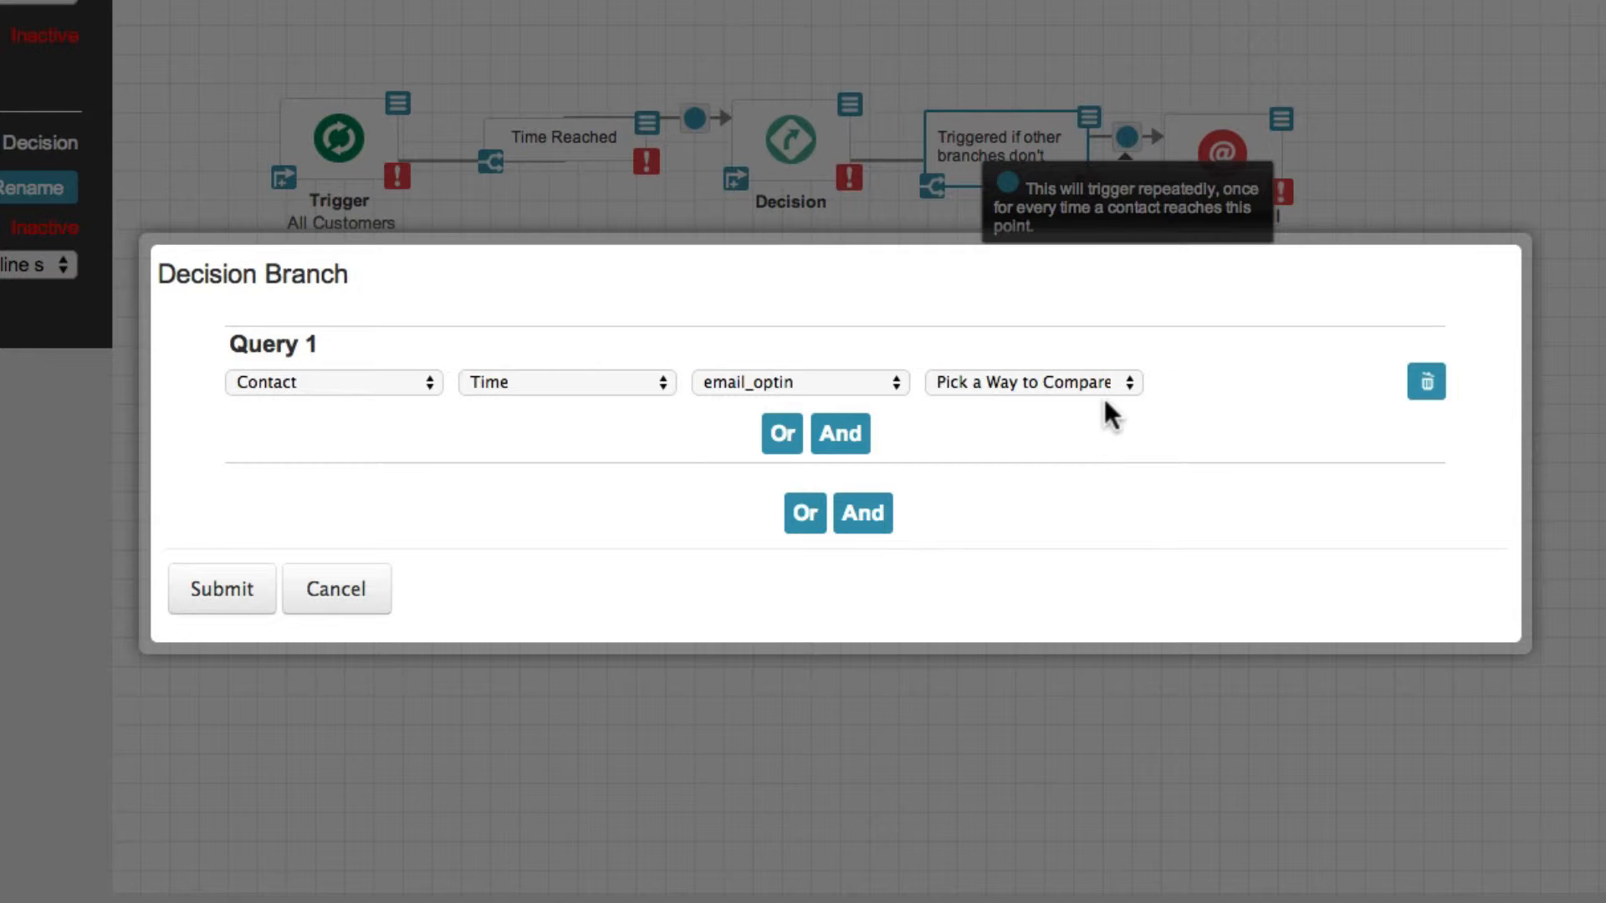
Make Query 1 compare email_optin as Not Equal to 0 and submit the decision branch
left_click(1121, 383)
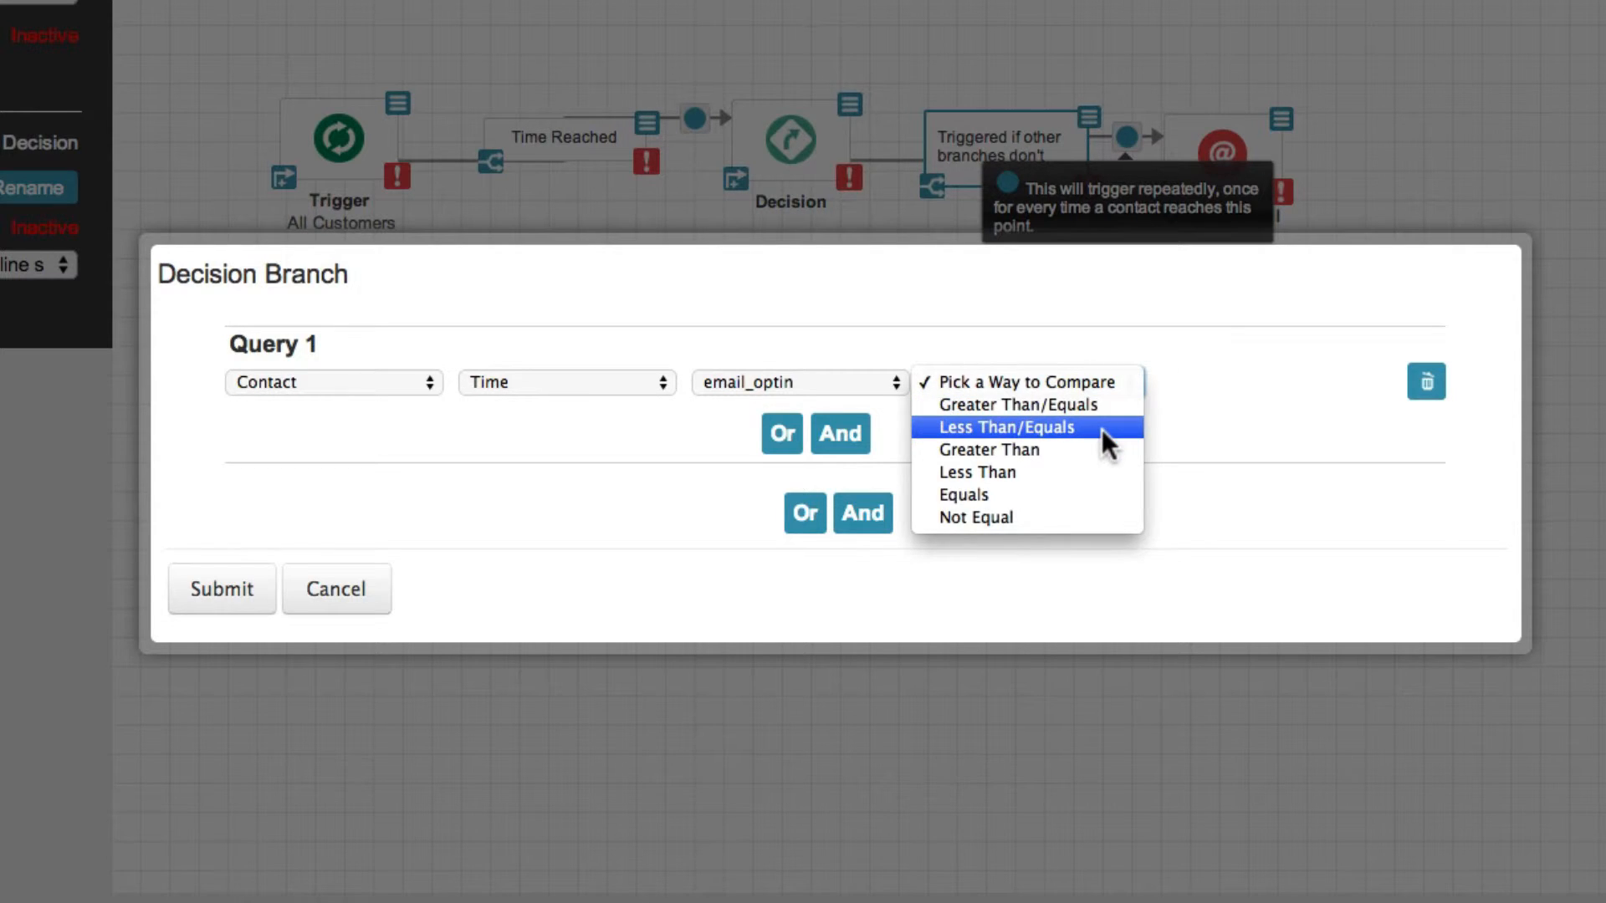
left_click(1075, 515)
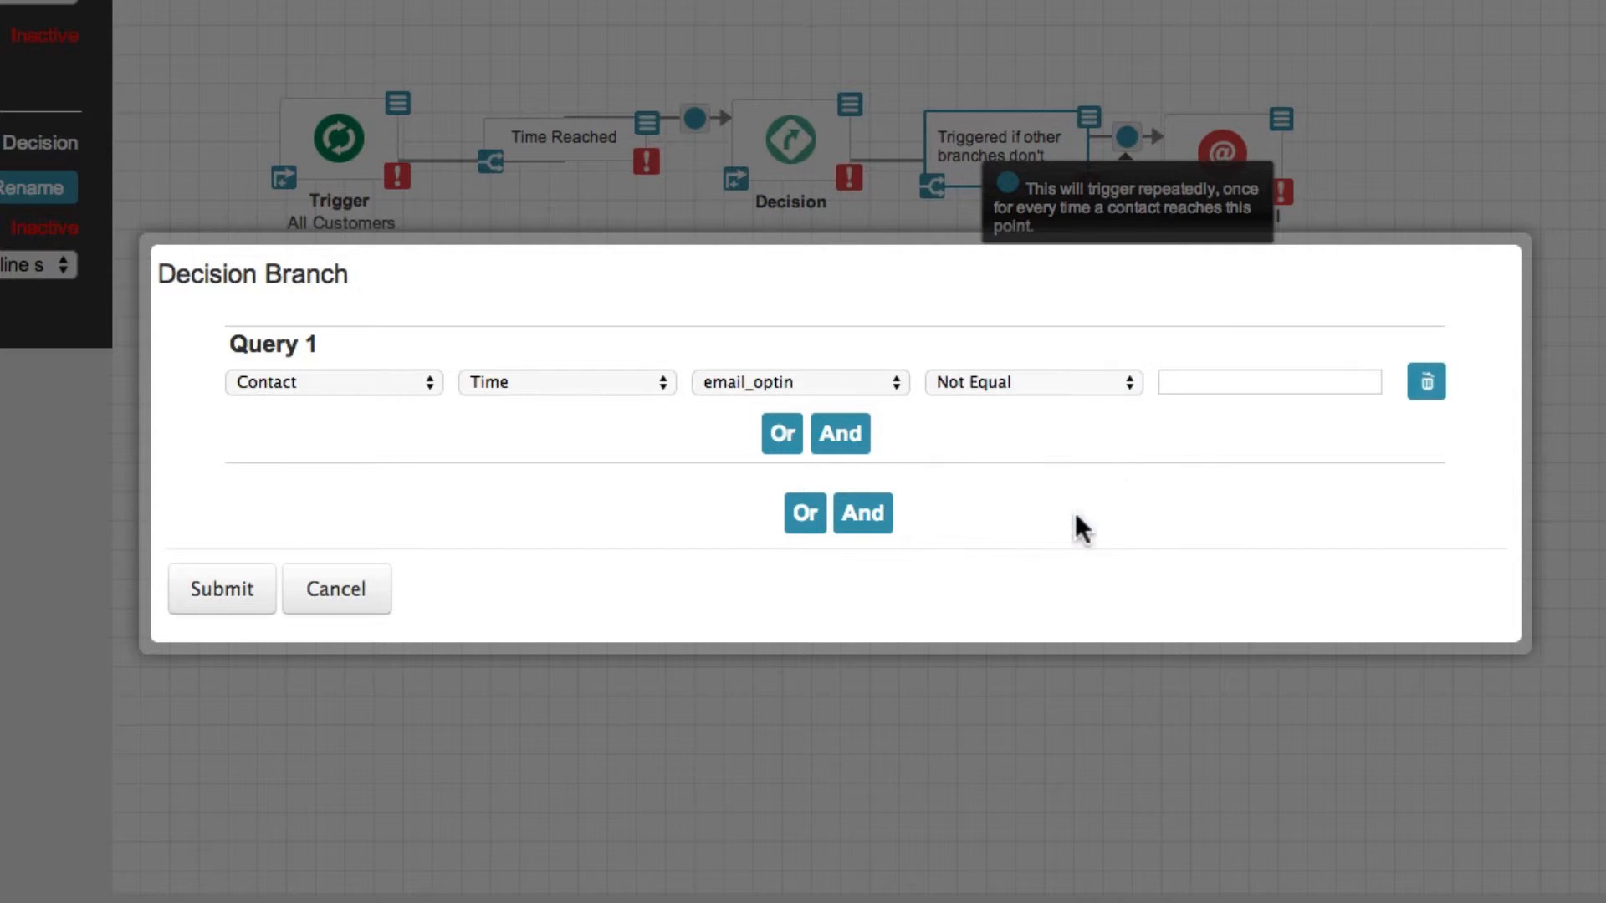
left_click(1190, 390)
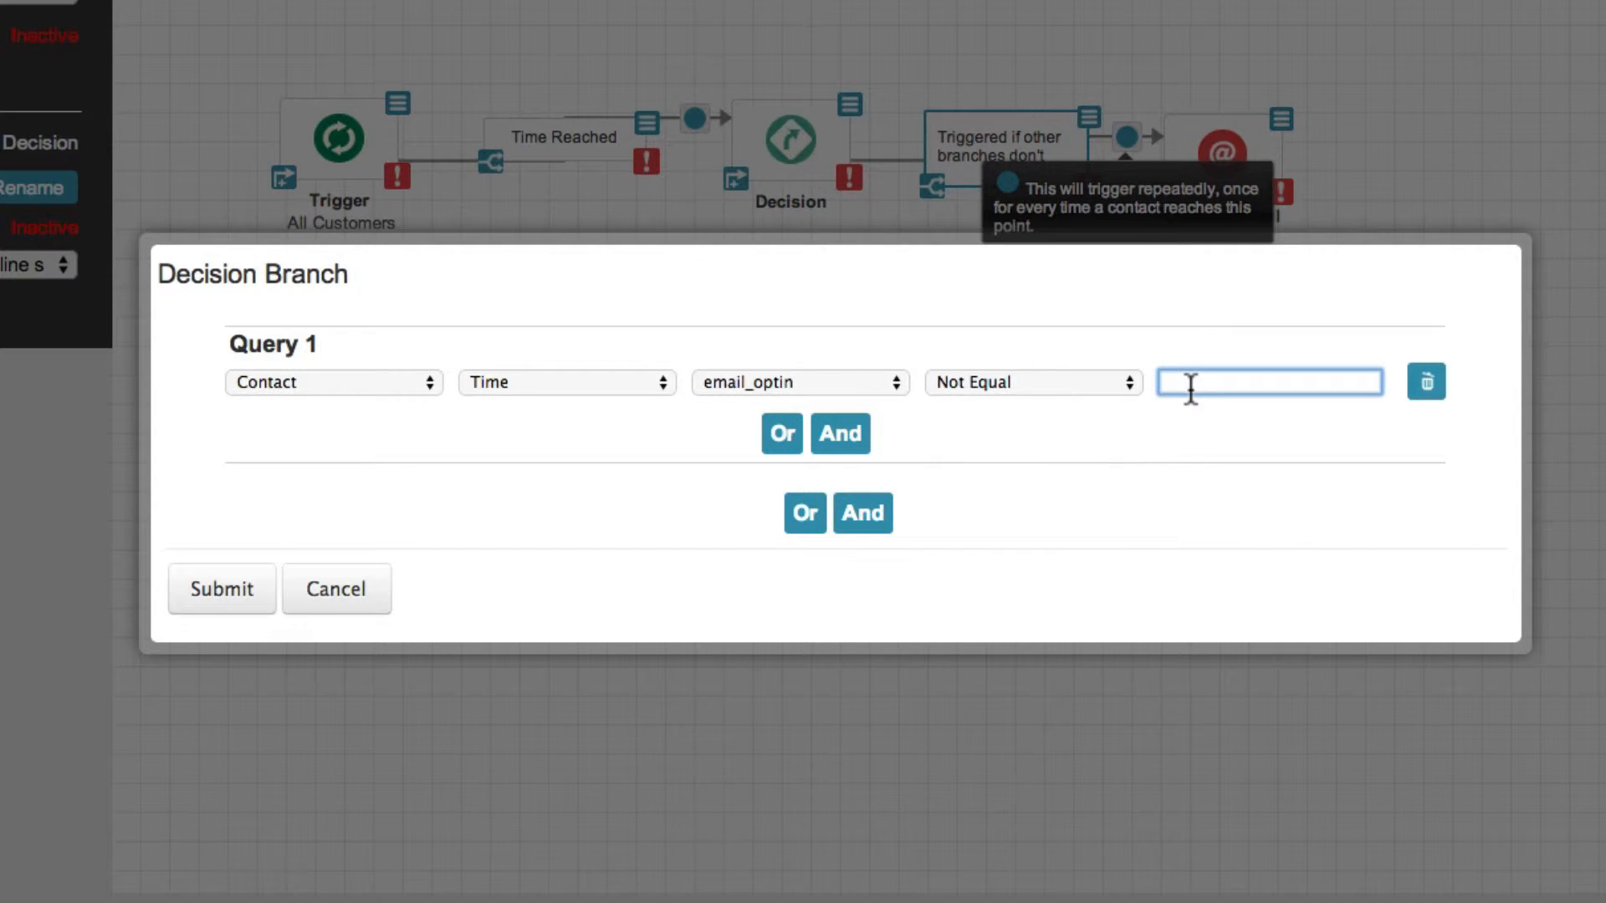
type("0")
left_click(1189, 450)
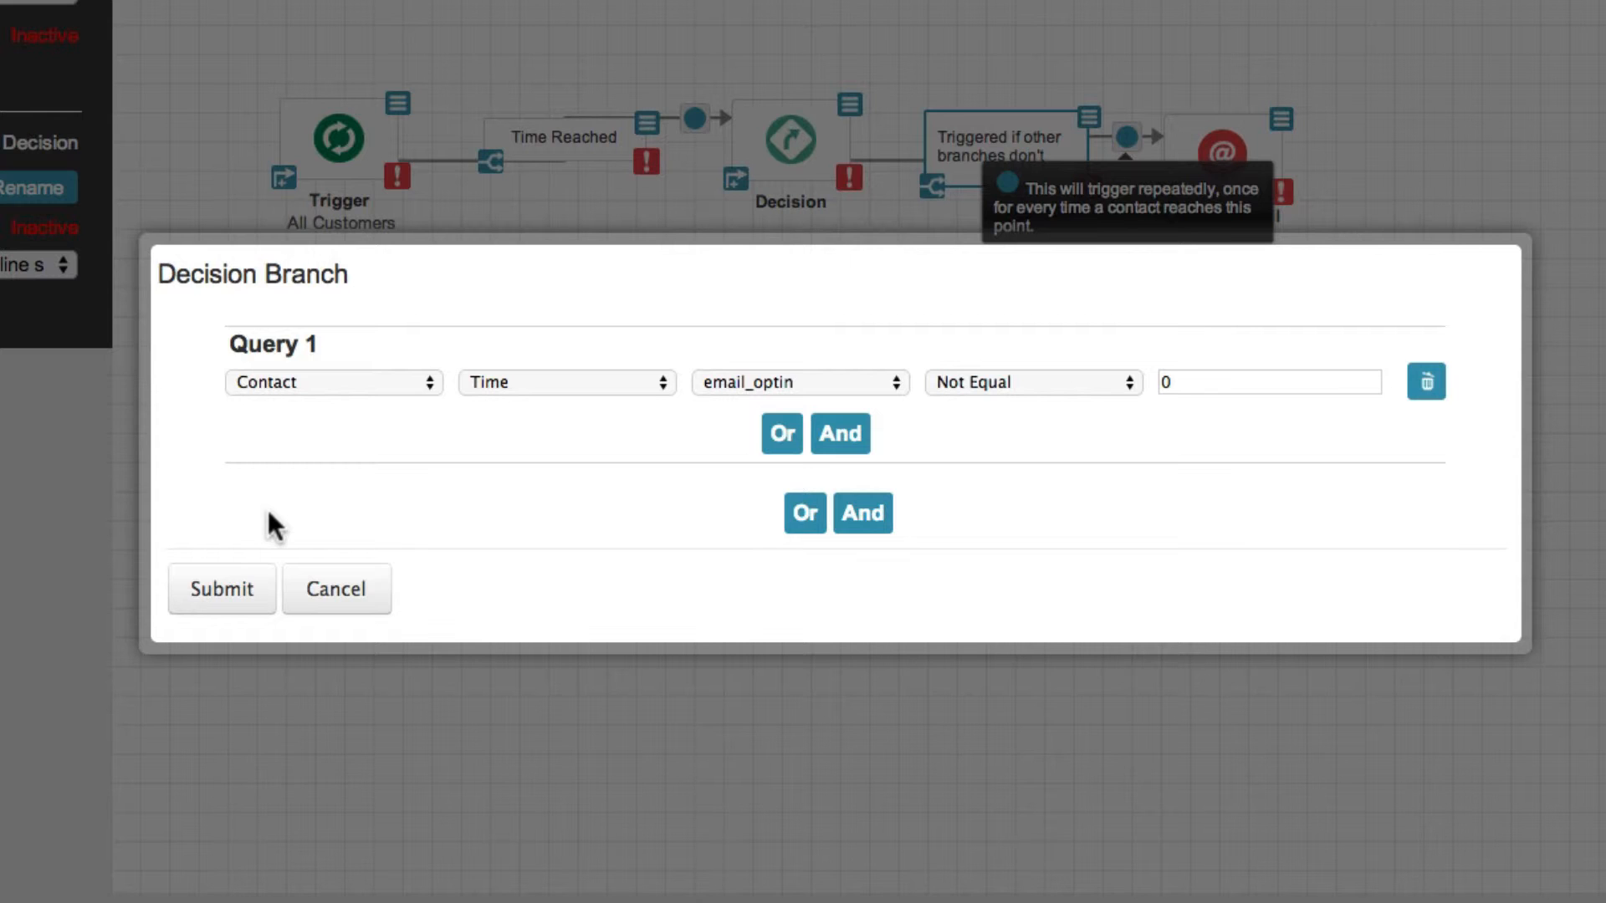
left_click(256, 596)
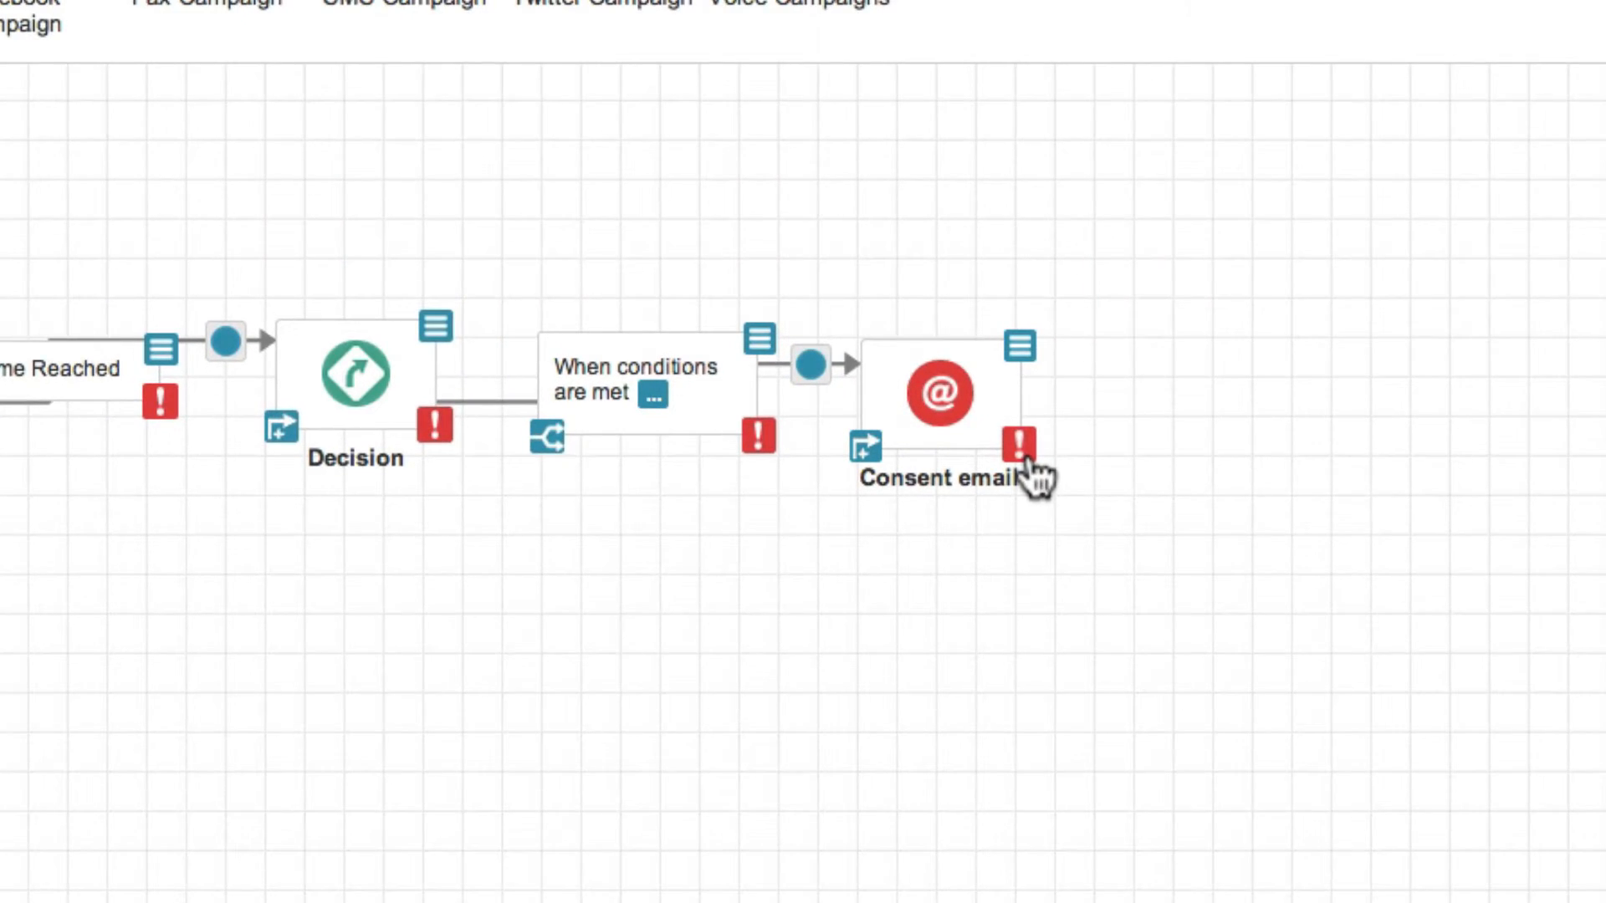
Set up Consent email as a Simple Editor project named CASL Consent Request, using the green CASL Consent Request template
left_click(1019, 350)
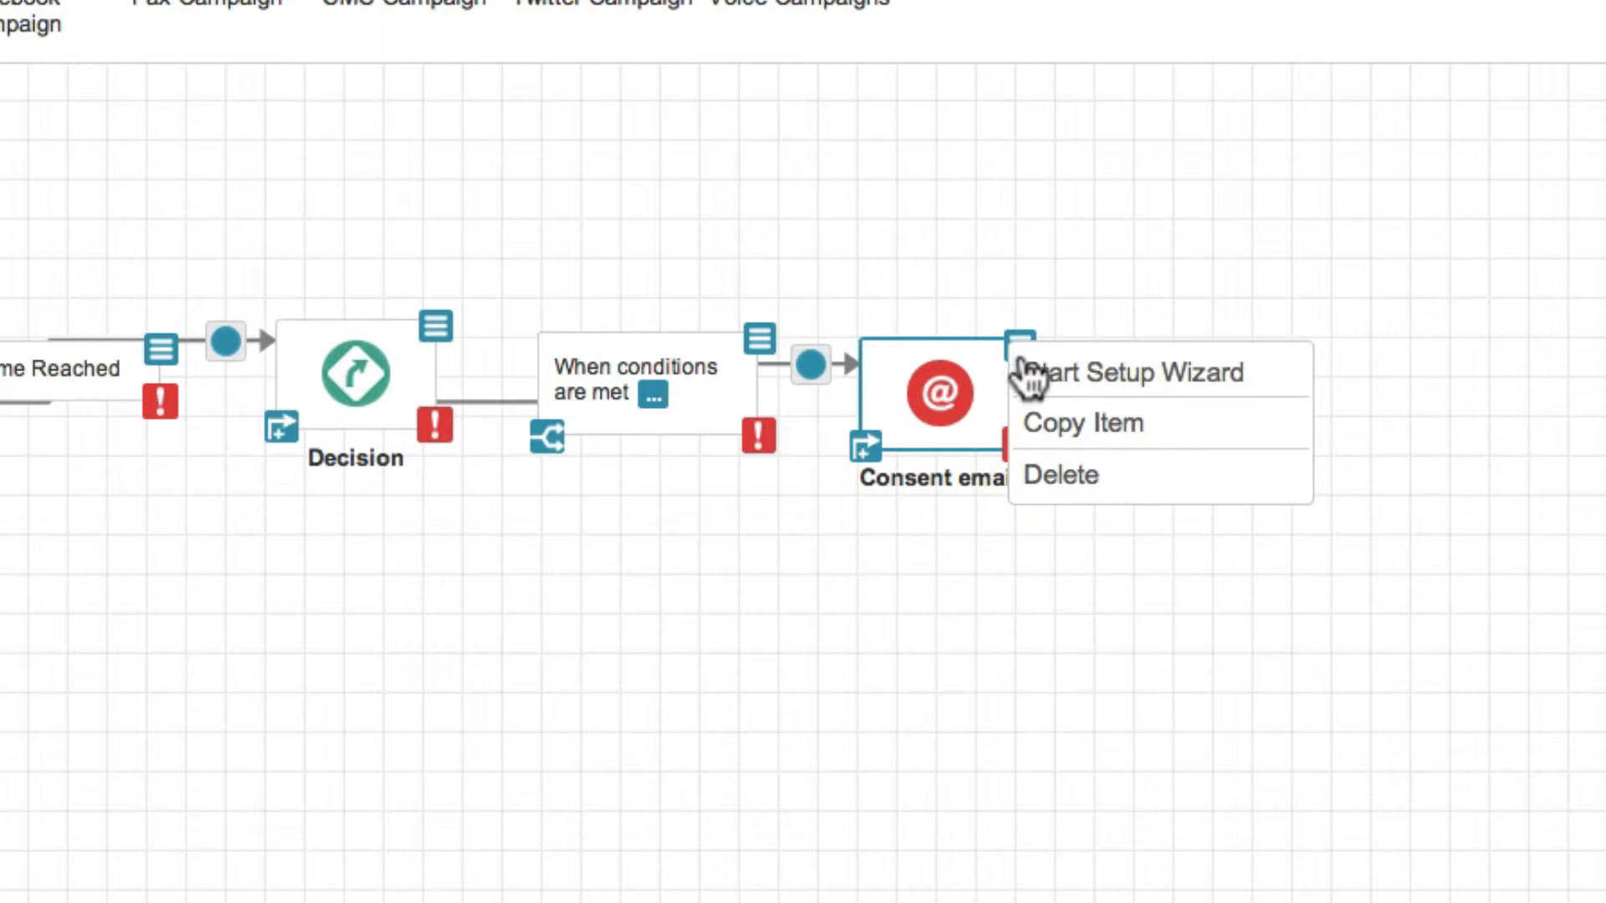
left_click(1192, 392)
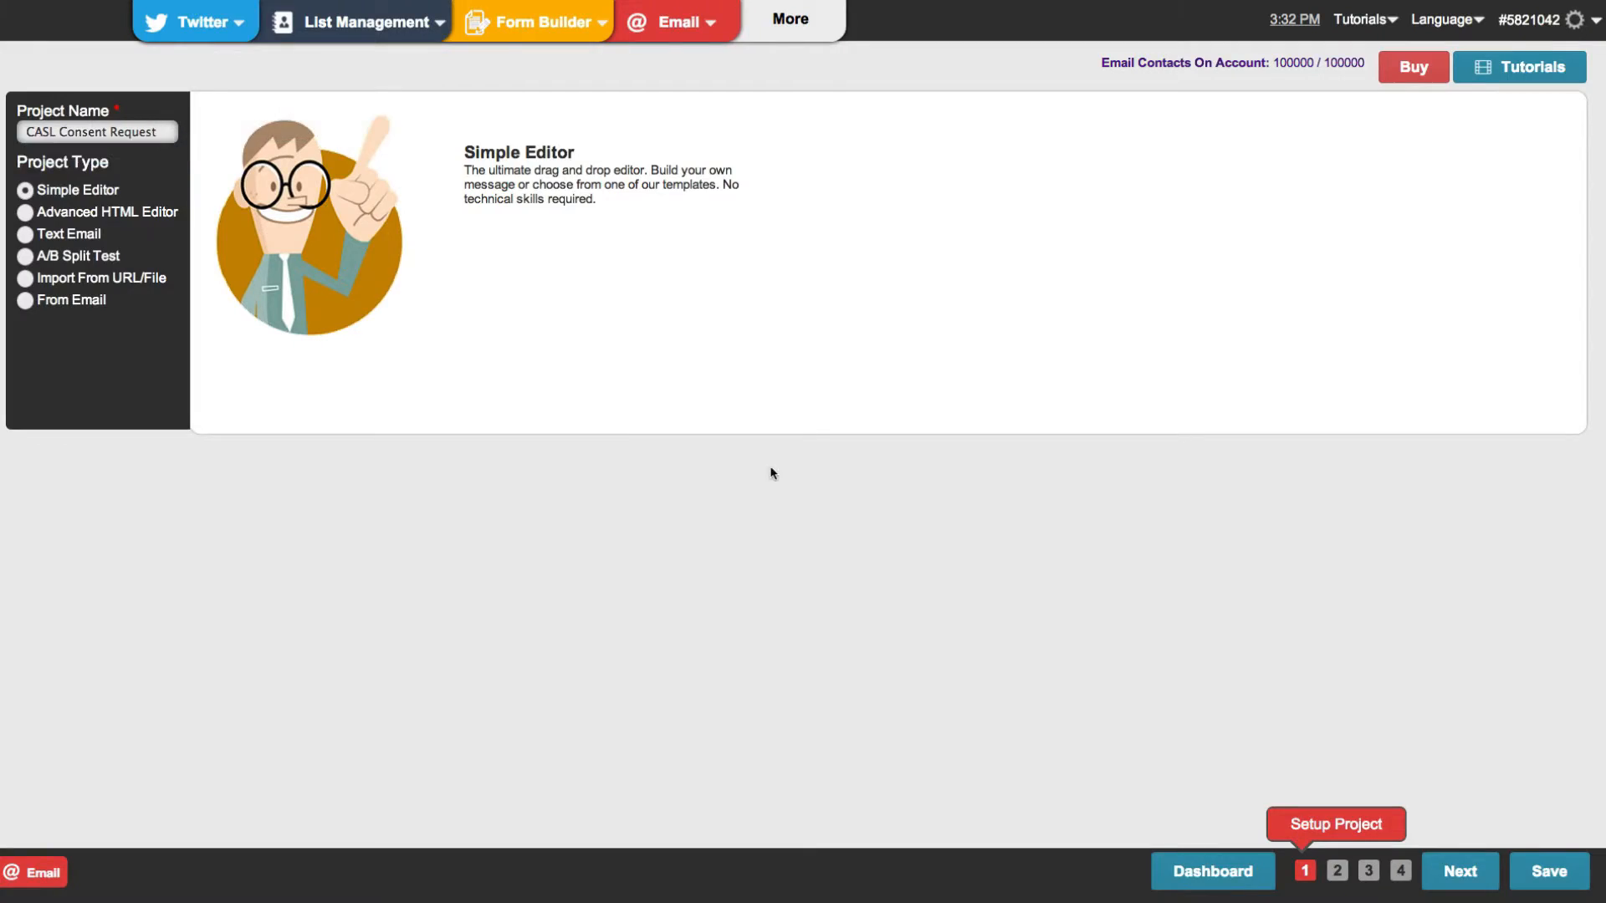
left_click(1446, 871)
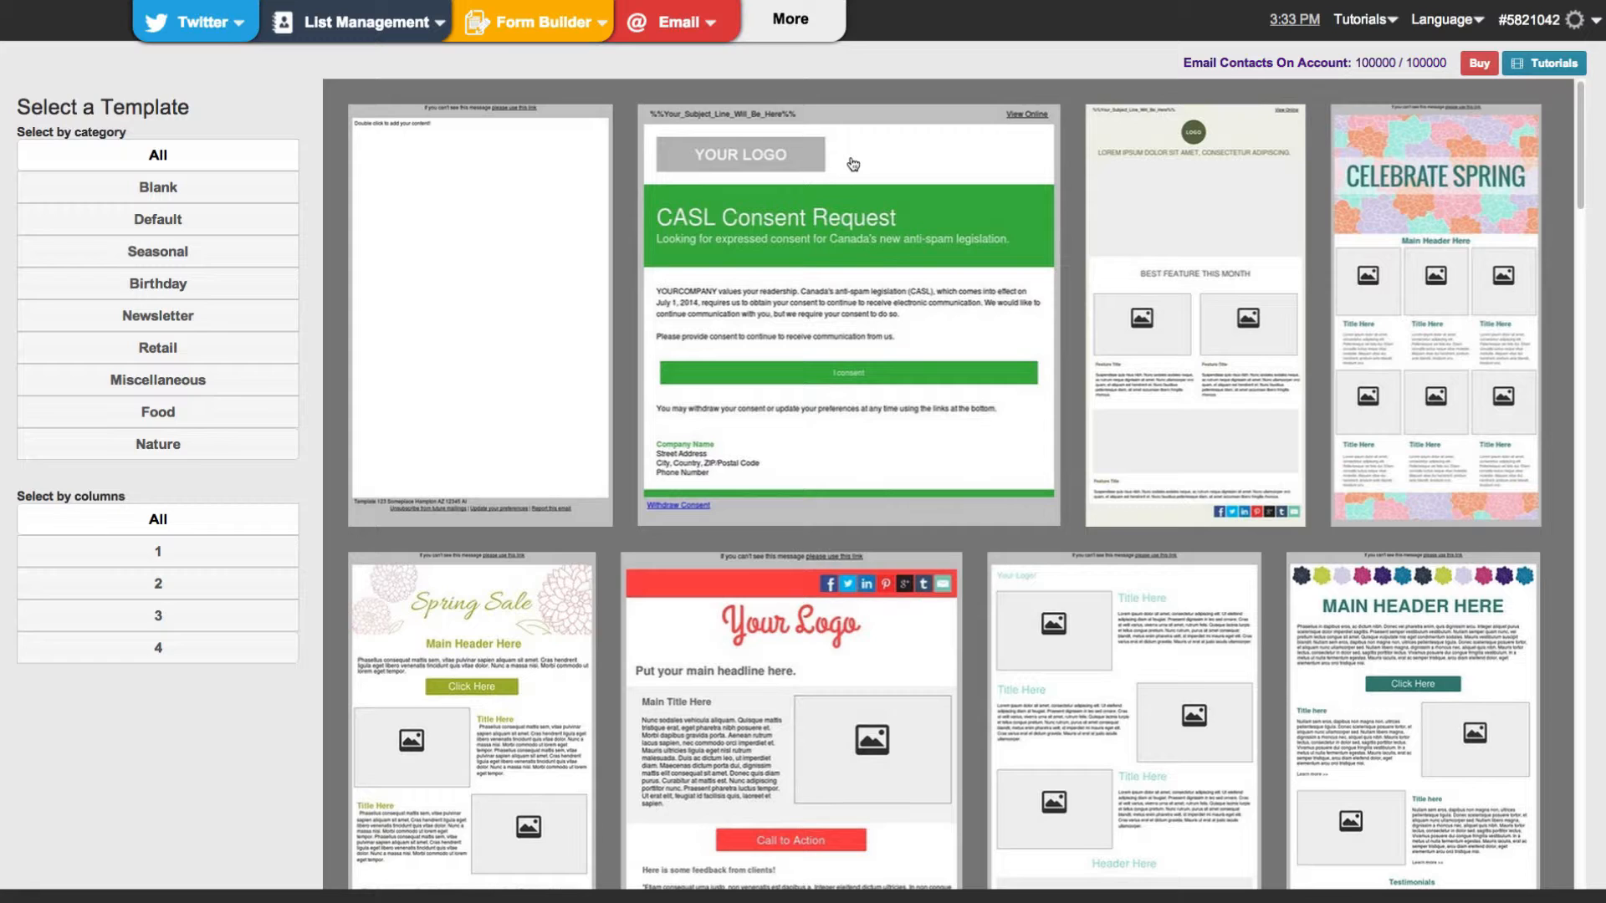
left_click(853, 164)
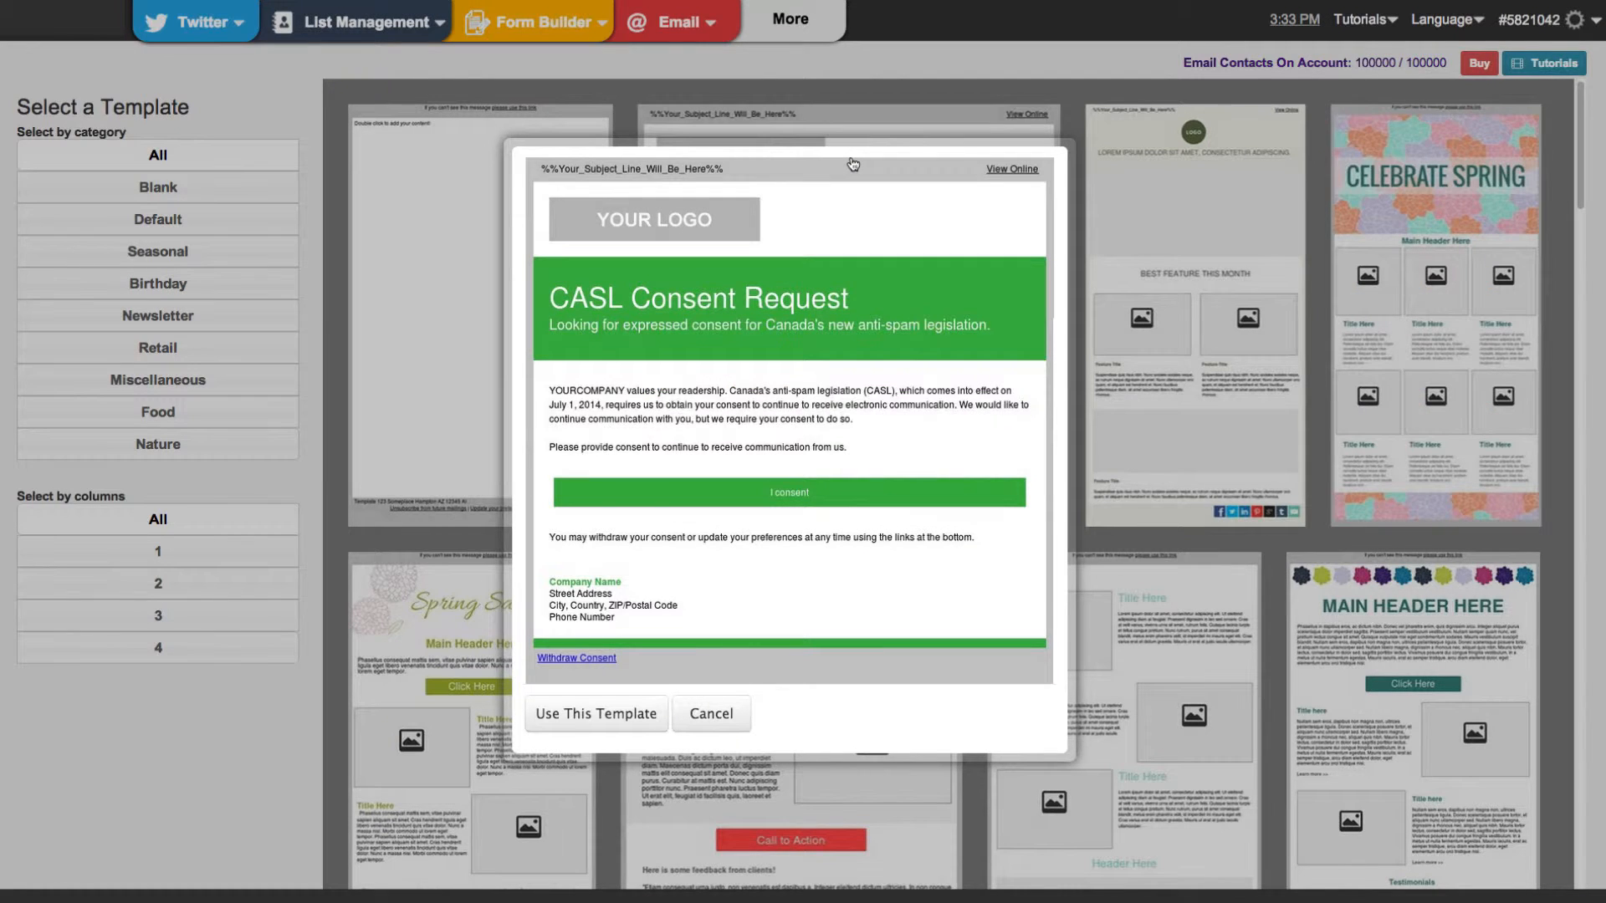
left_click(612, 715)
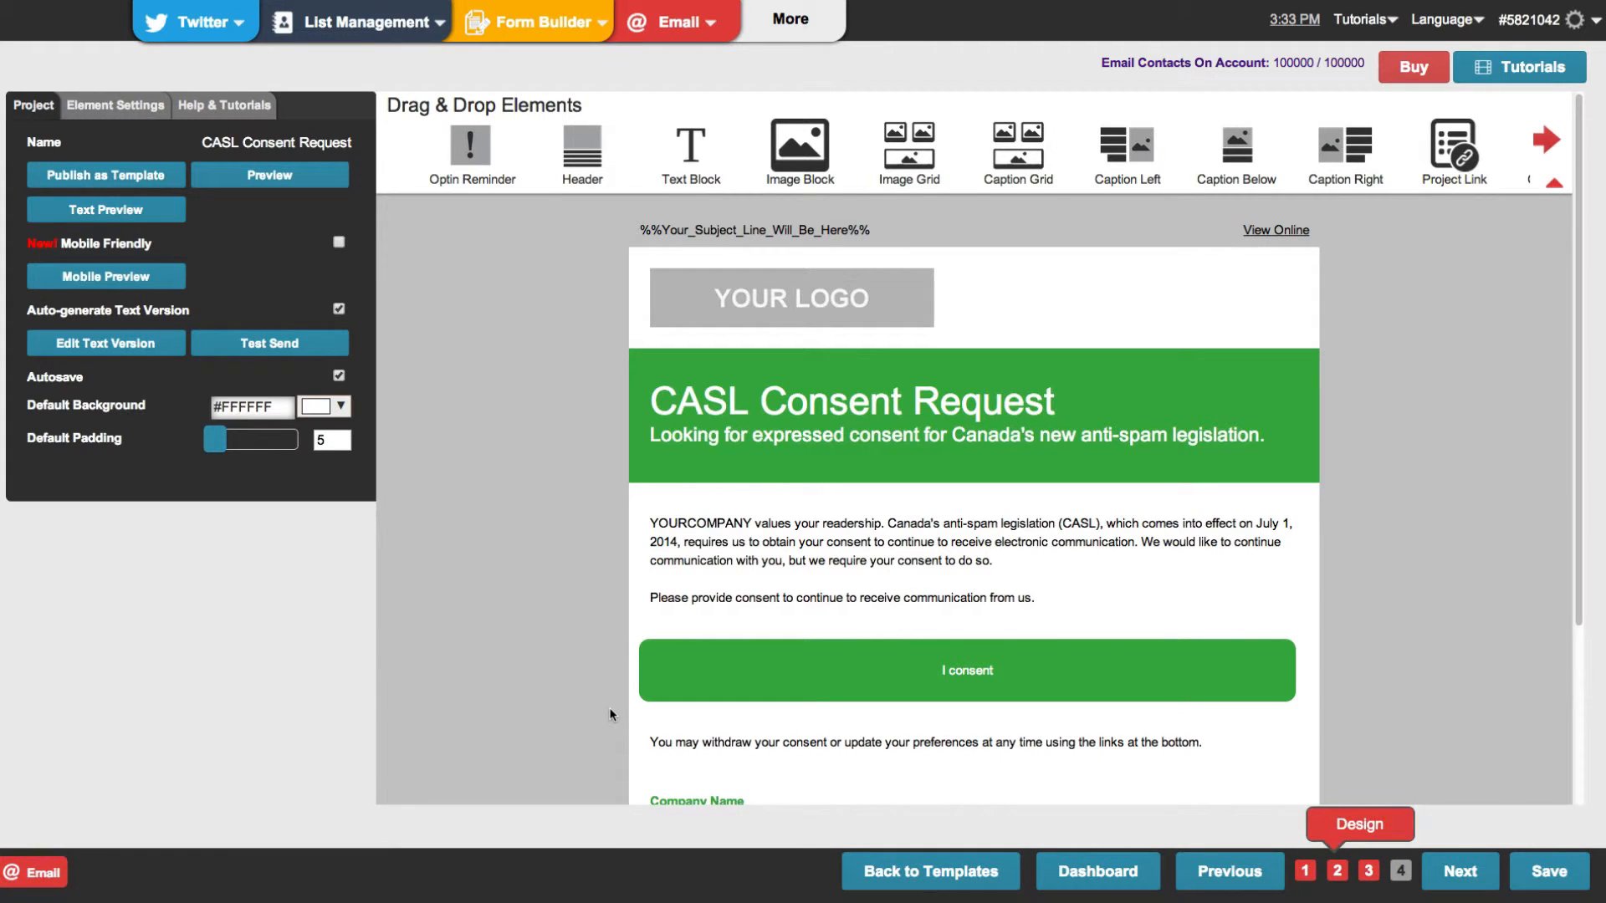
scroll(612, 714, "down", 3)
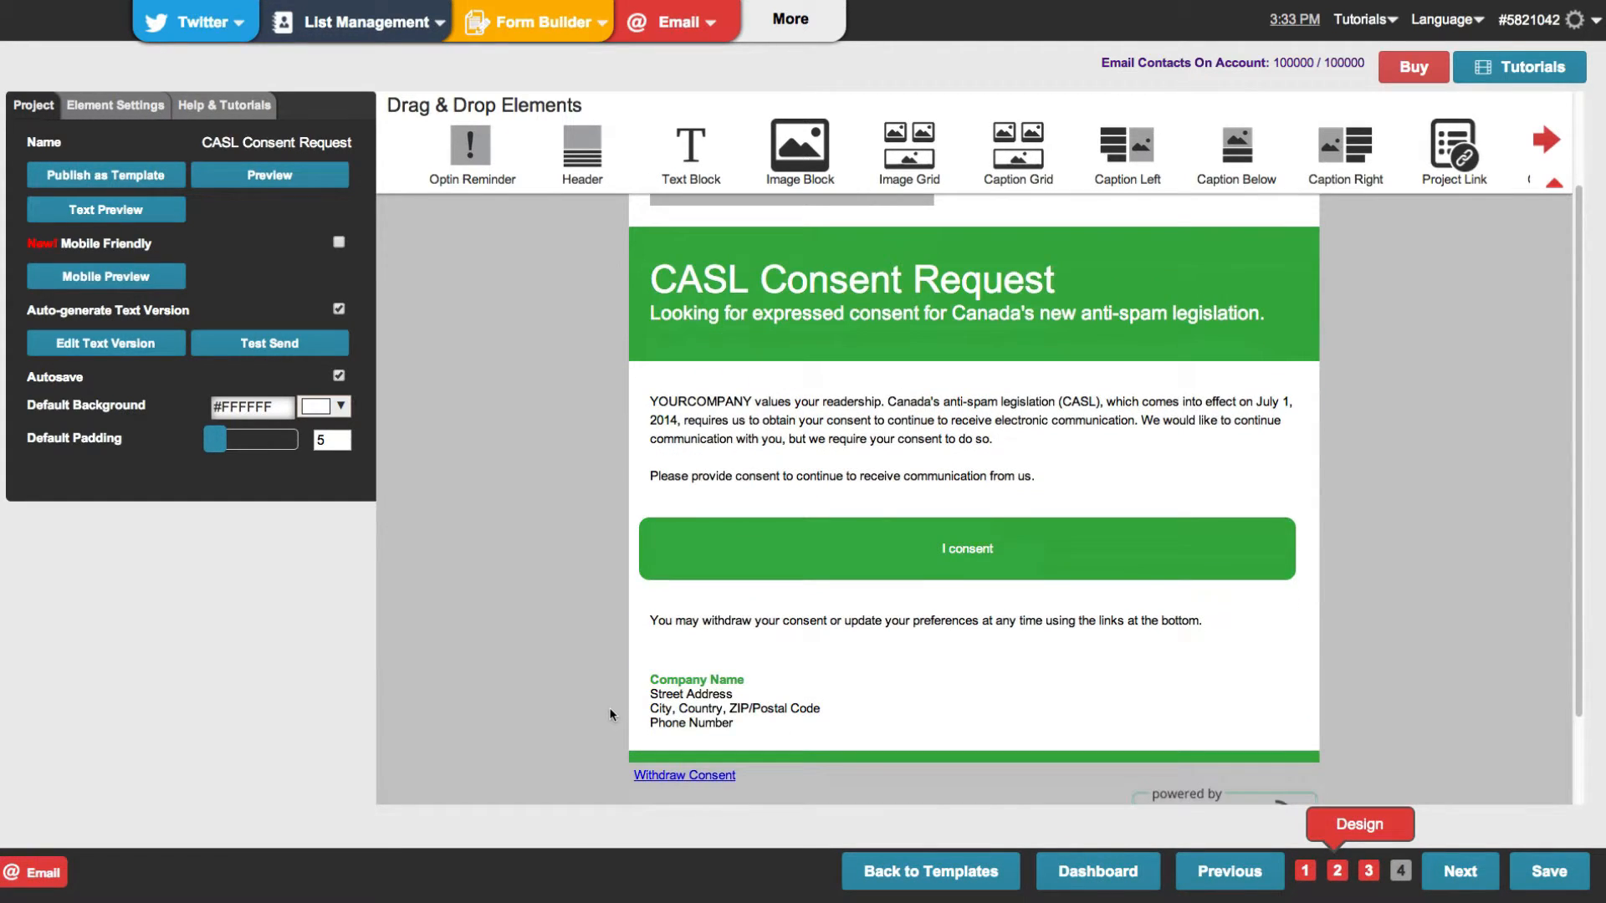
left_click(676, 560)
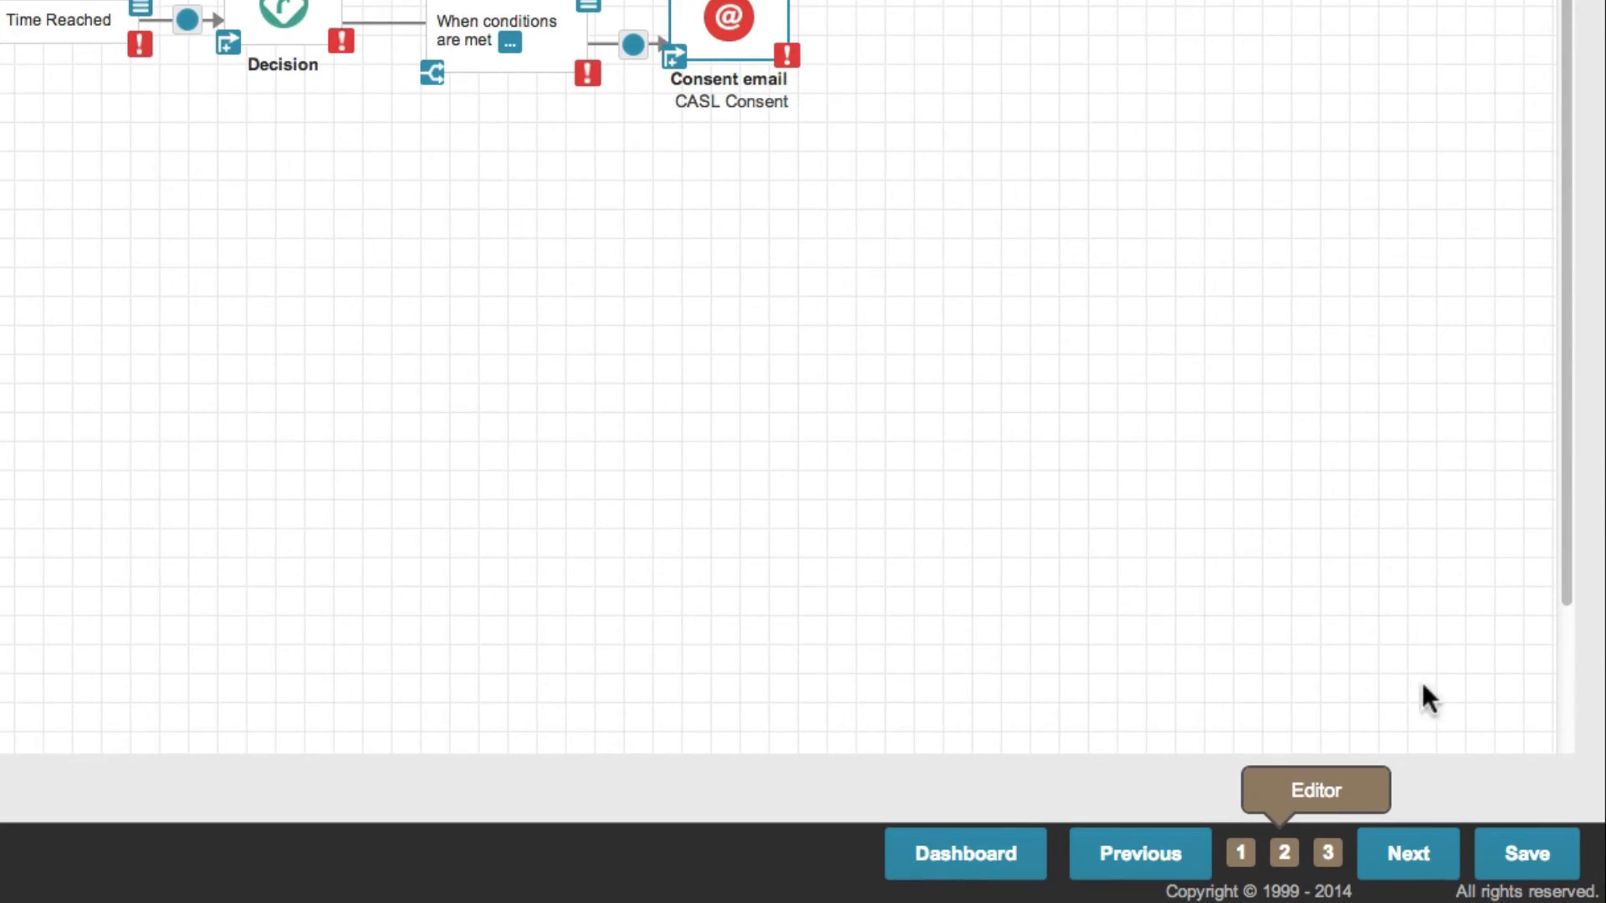
Activate the CASL Reminders project with the all-or-none option and dismiss the feedback survey
left_click(1424, 856)
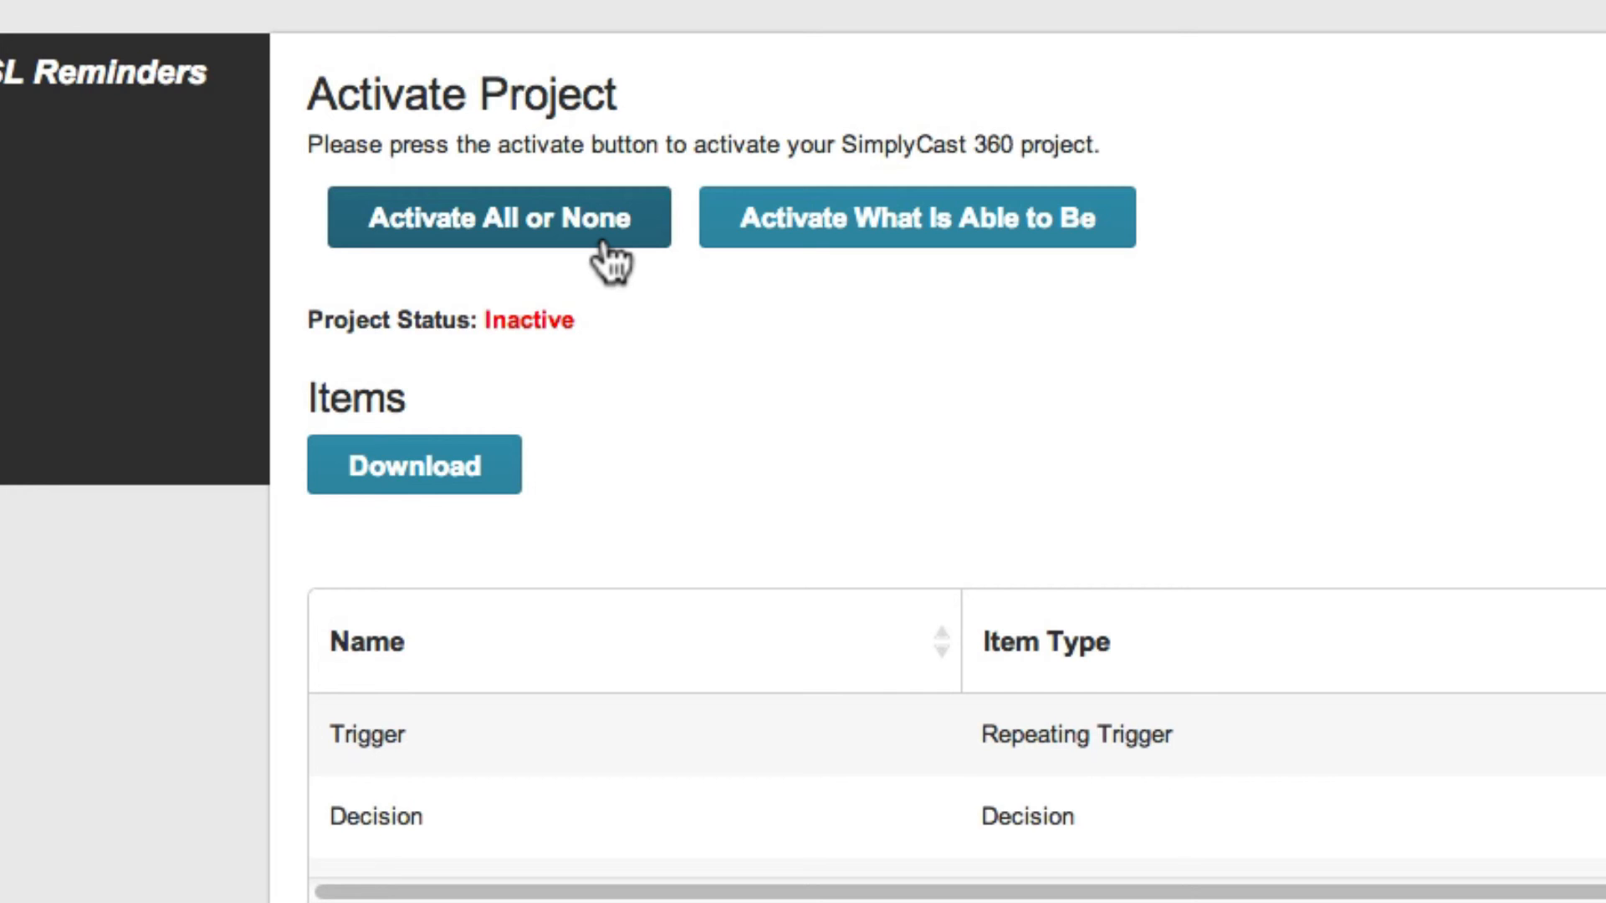
left_click(603, 245)
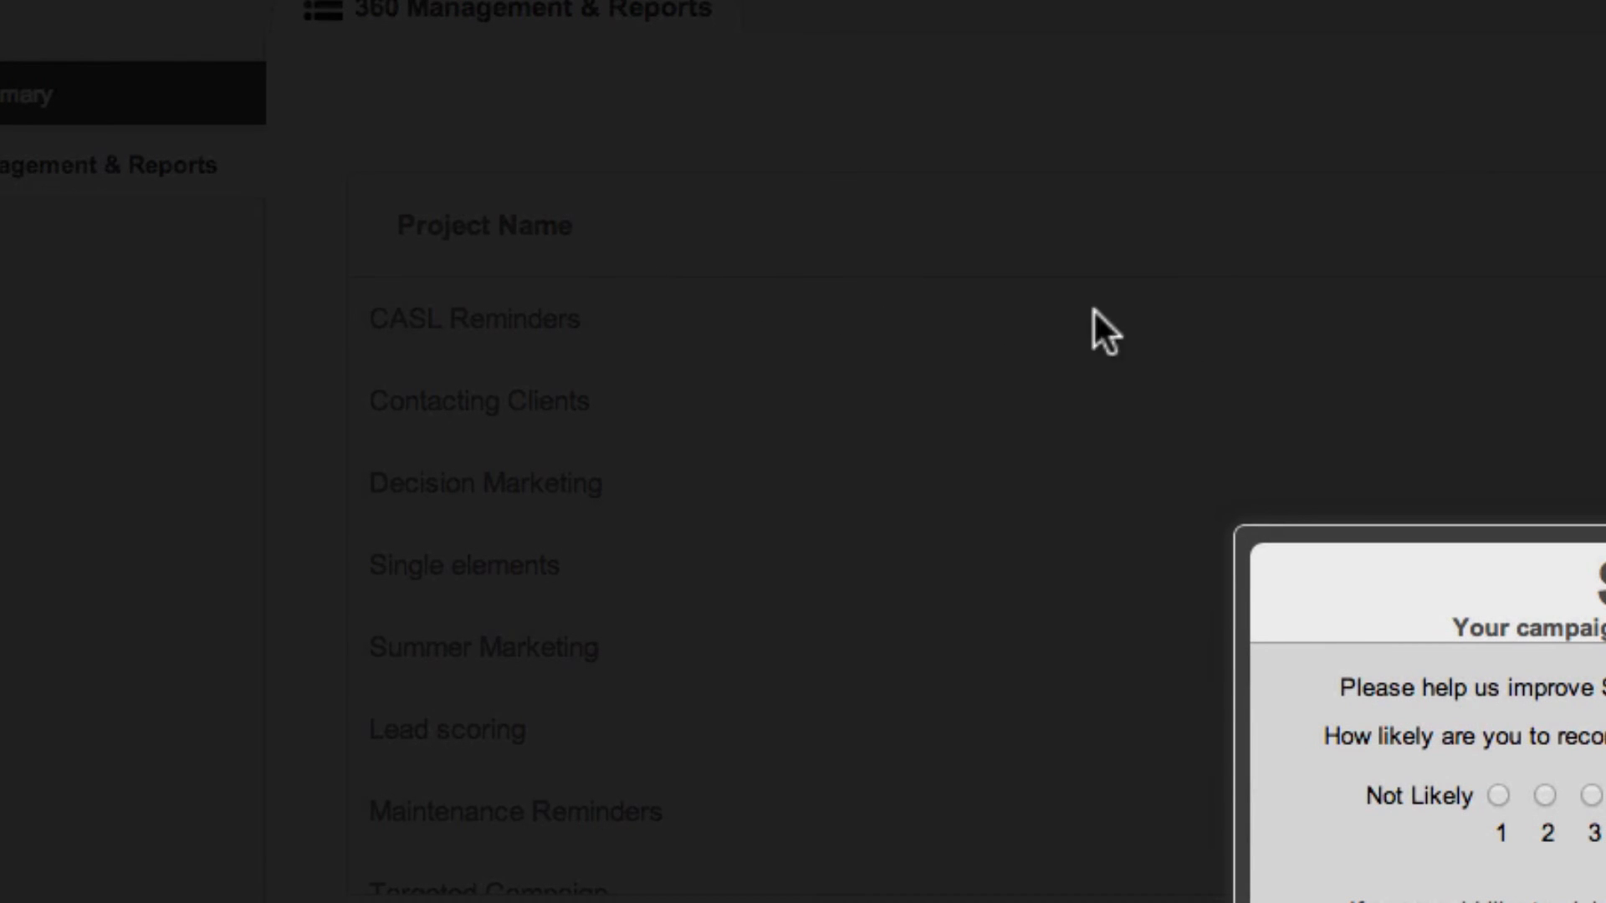
left_click(1602, 539)
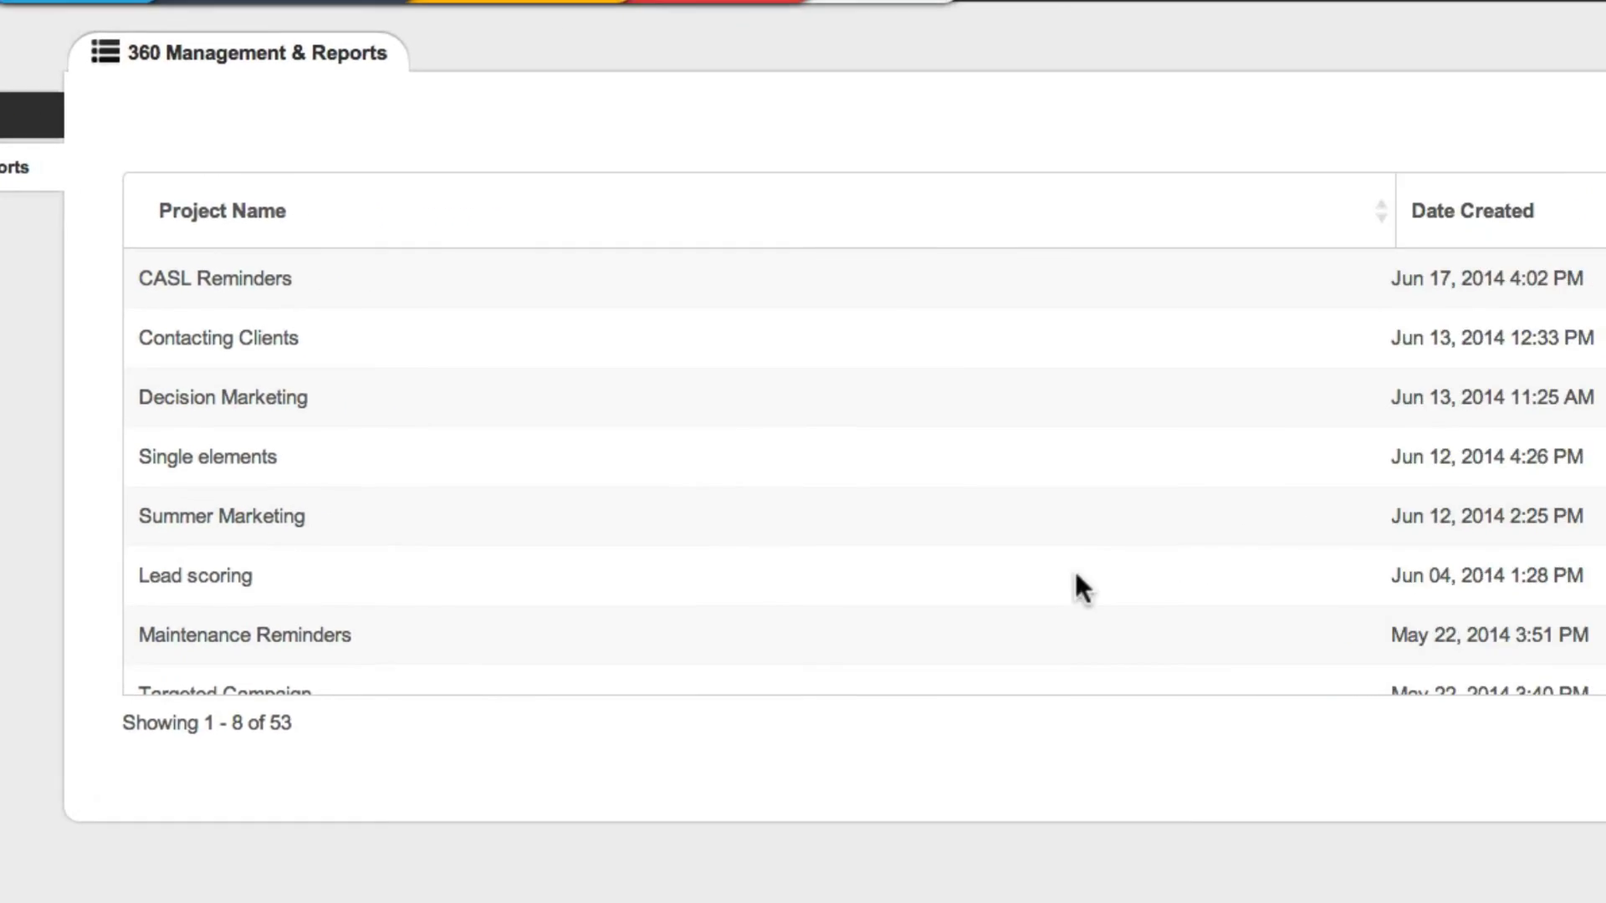